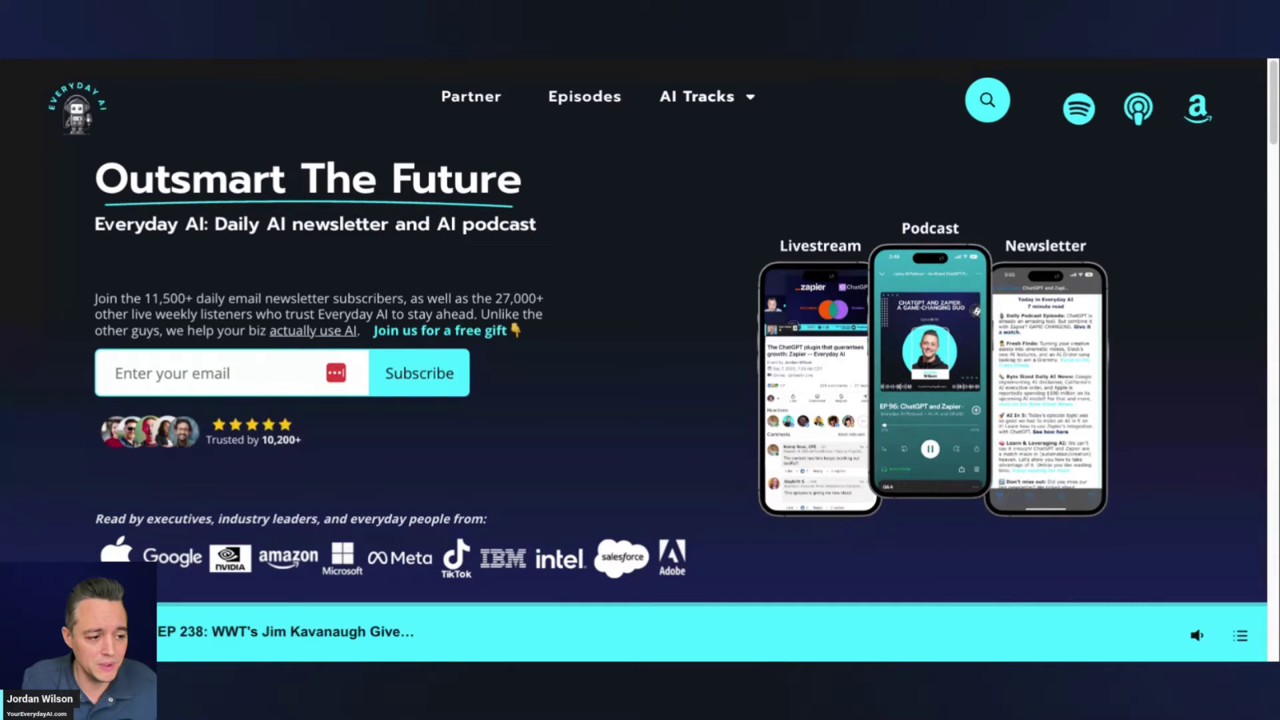
Step: Remove the stray 'edit' word and send the blog post request comparing large and small language models
key(ctrl+Tab)
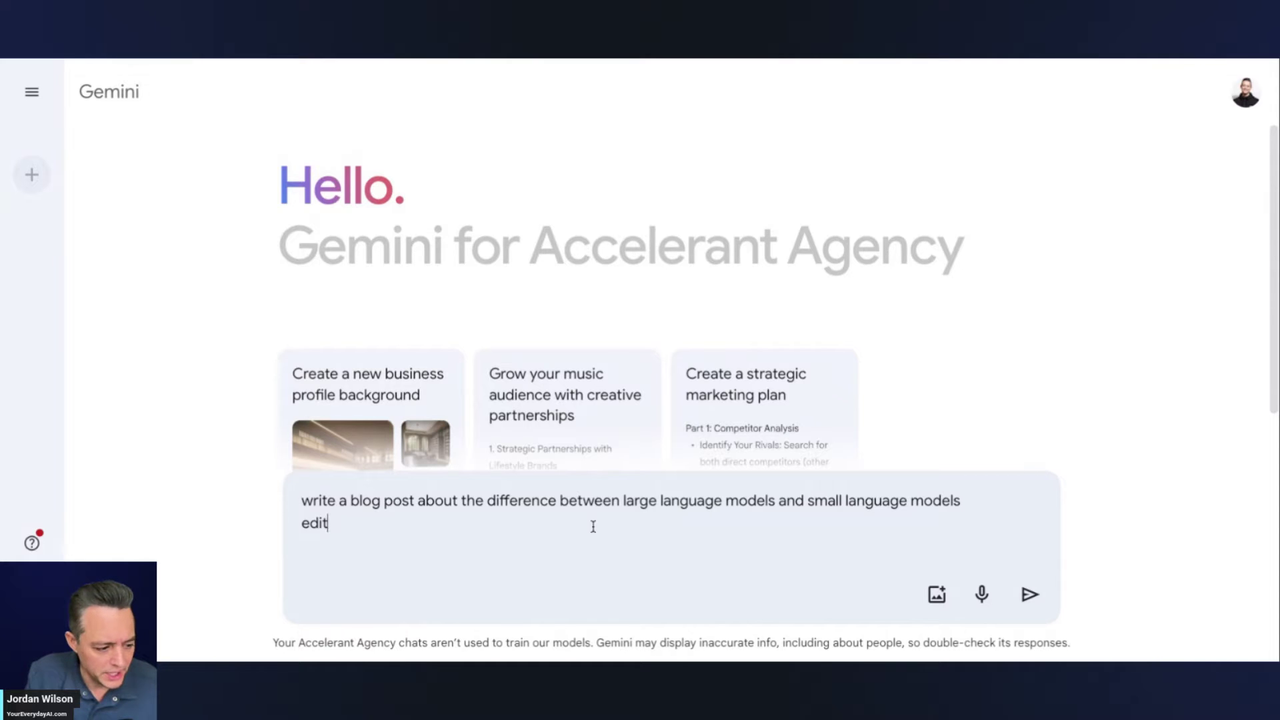
key(BackSpace)
key(BackSpace)
key(BackSpace)
key(BackSpace)
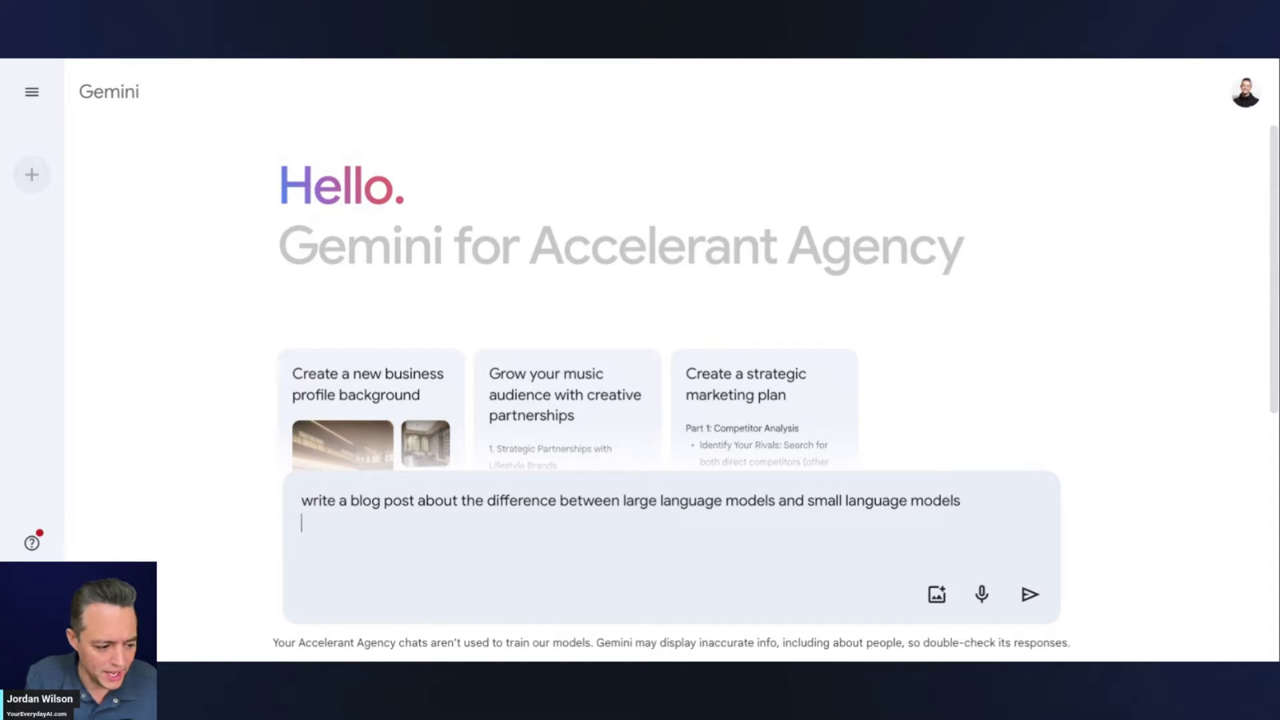
click(1032, 599)
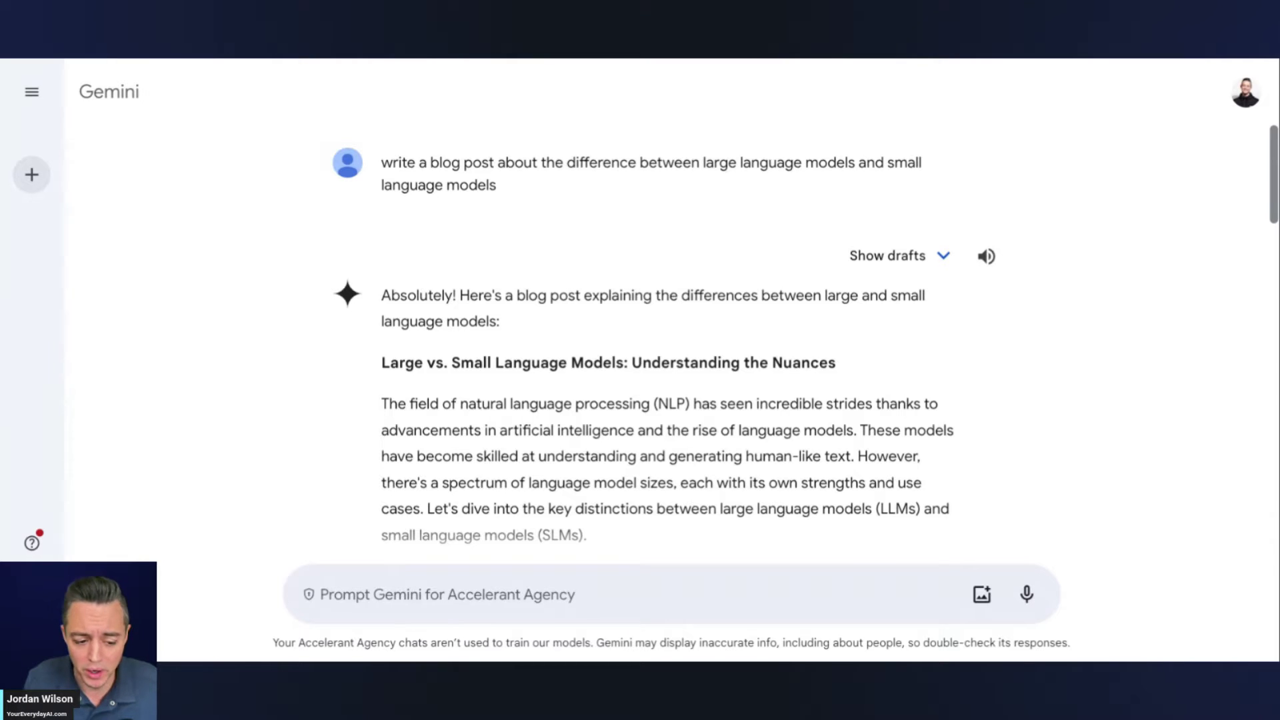
scroll(667, 334, down, 5)
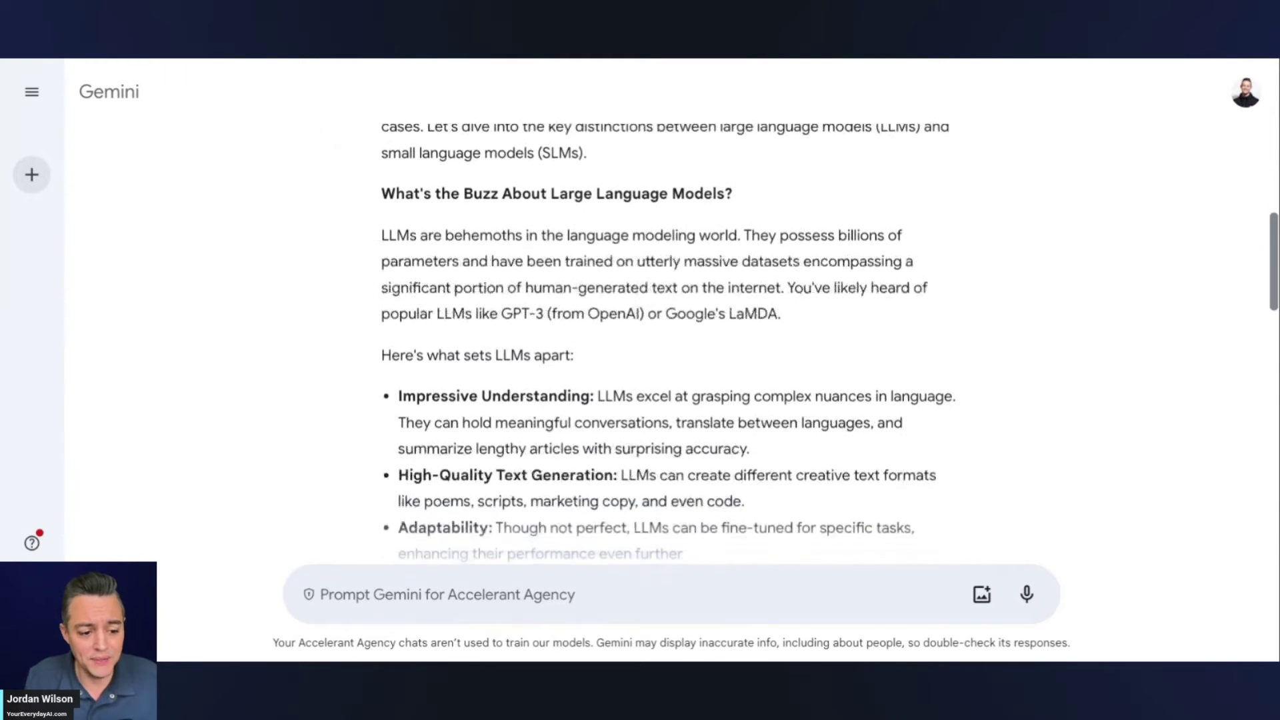
scroll(785, 285, up, 5)
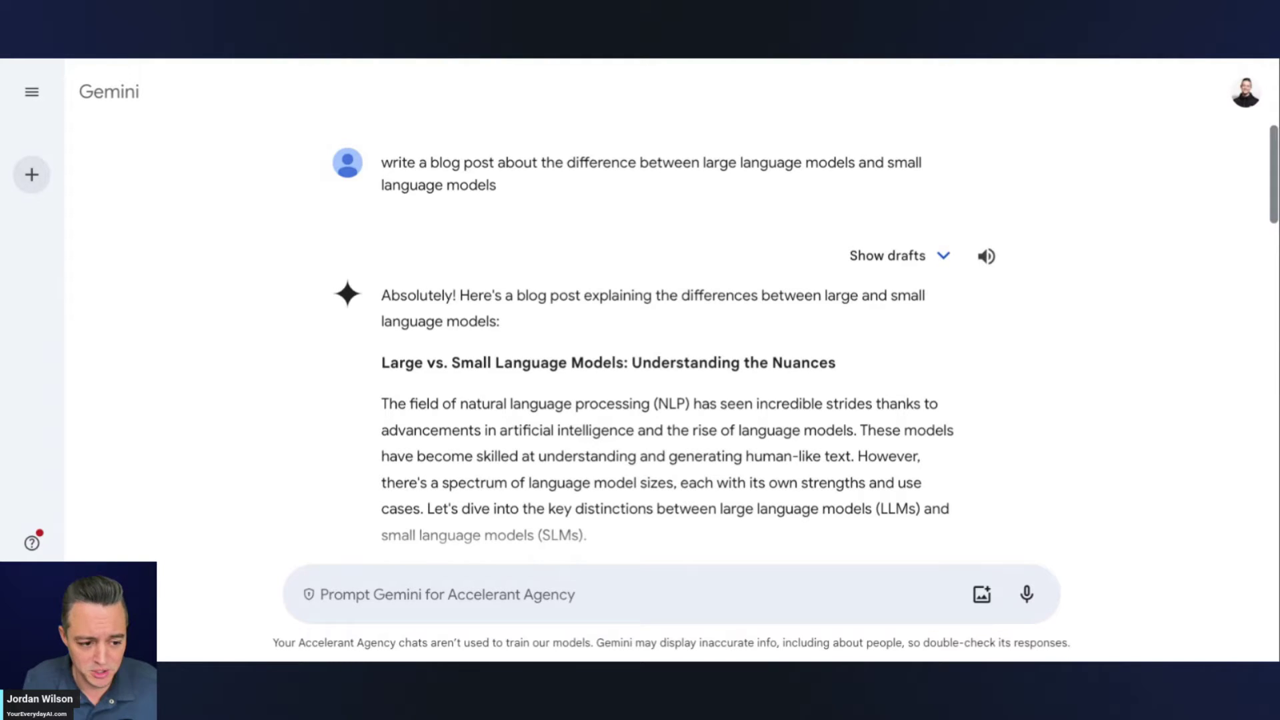
scroll(667, 334, down, 6)
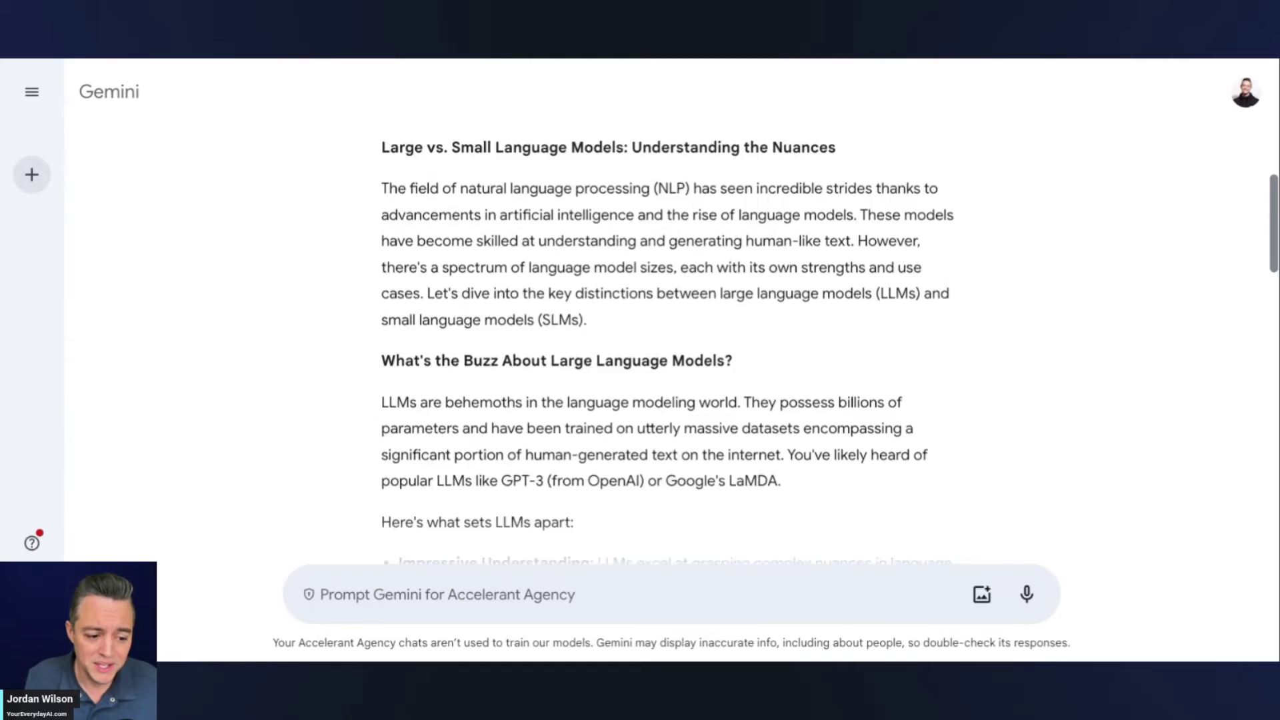
scroll(667, 333, down, 10)
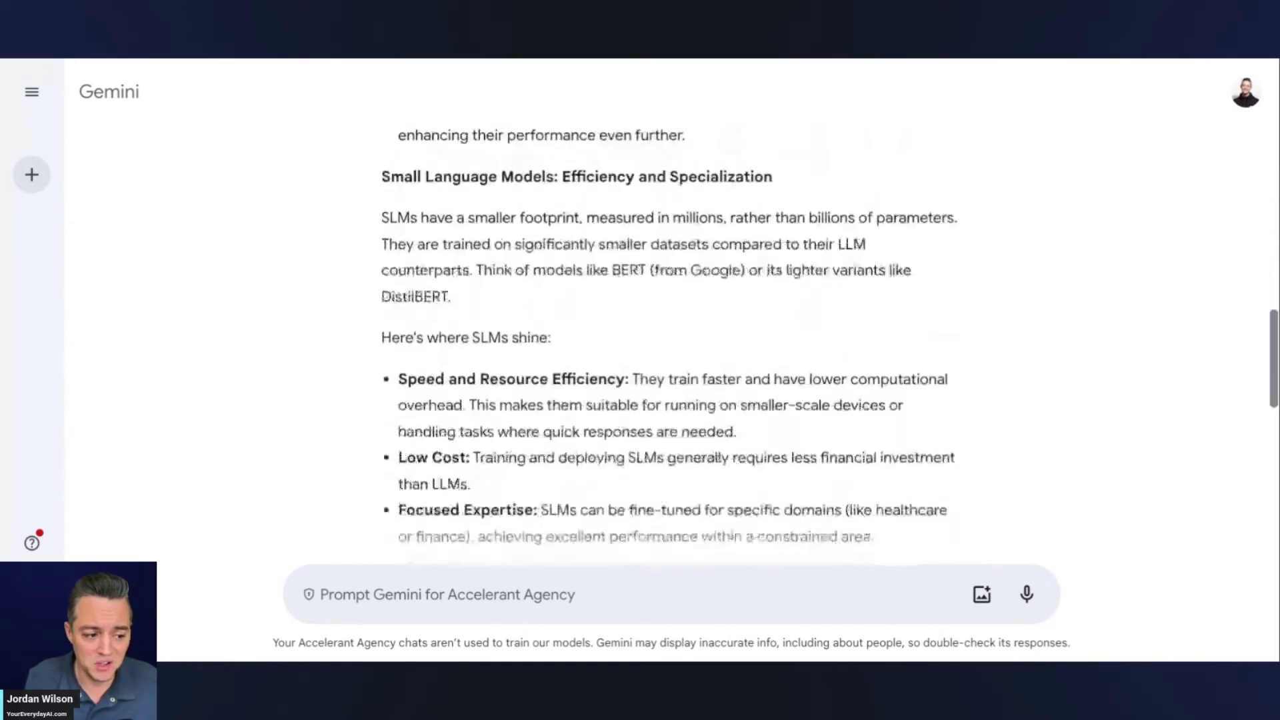
scroll(667, 333, up, 7)
scroll(667, 334, up, 7)
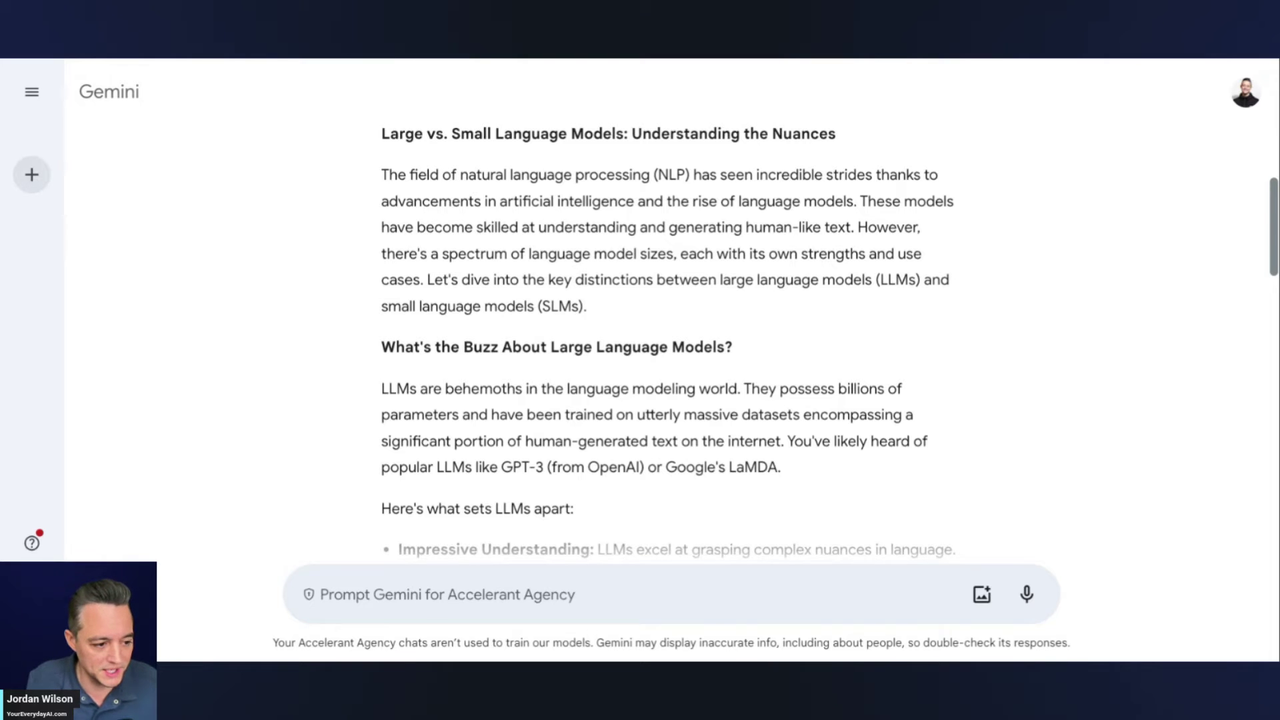
scroll(667, 341, up, 1)
scroll(667, 340, up, 3)
scroll(667, 340, down, 8)
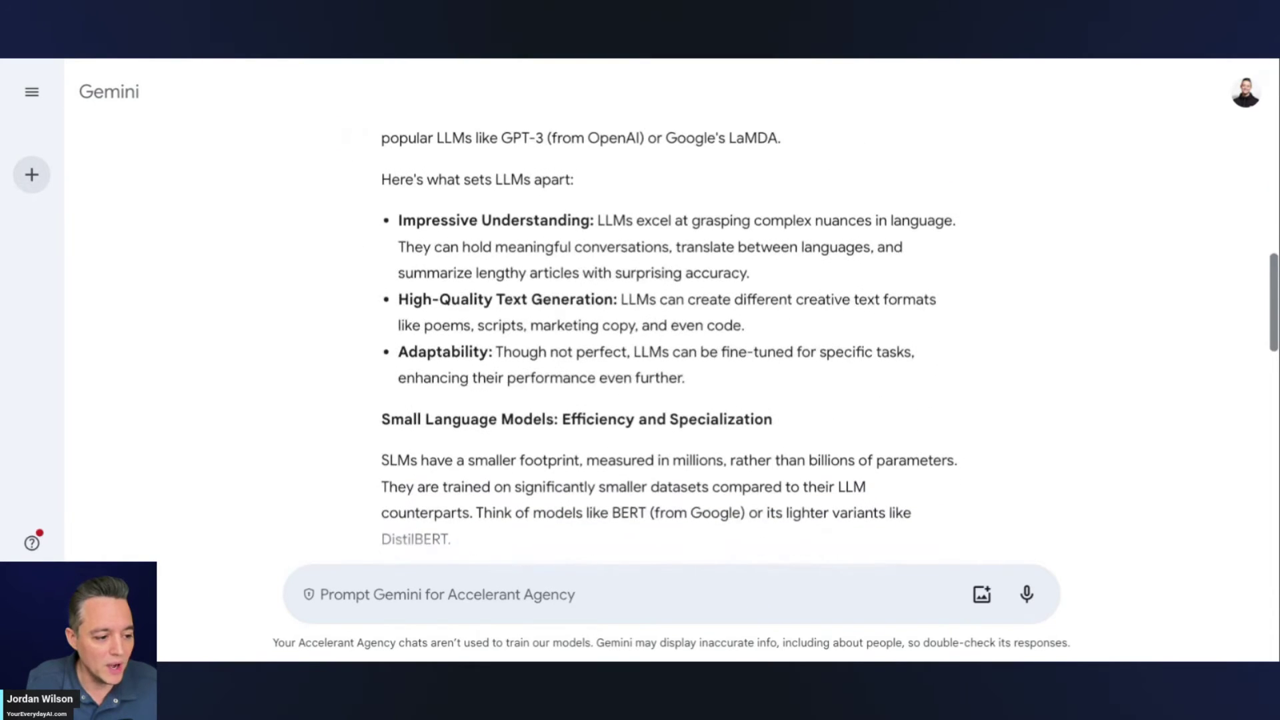
scroll(667, 340, down, 3)
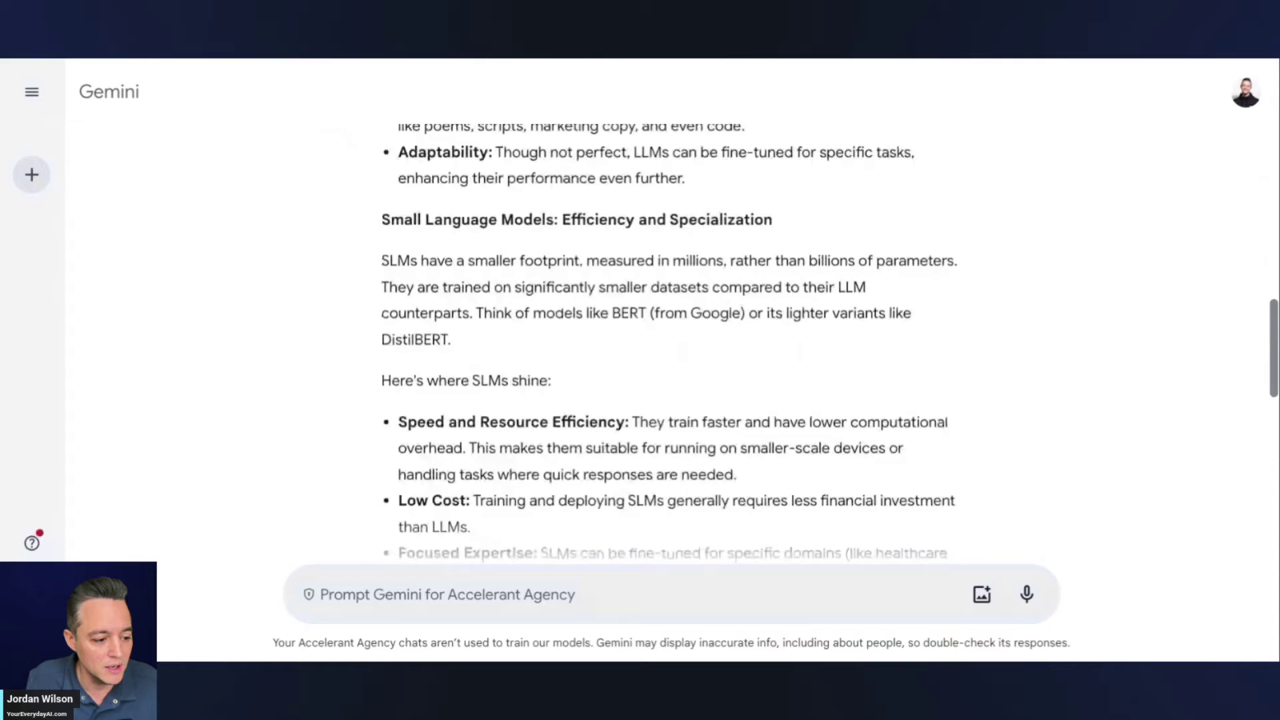
scroll(567, 383, down, 1)
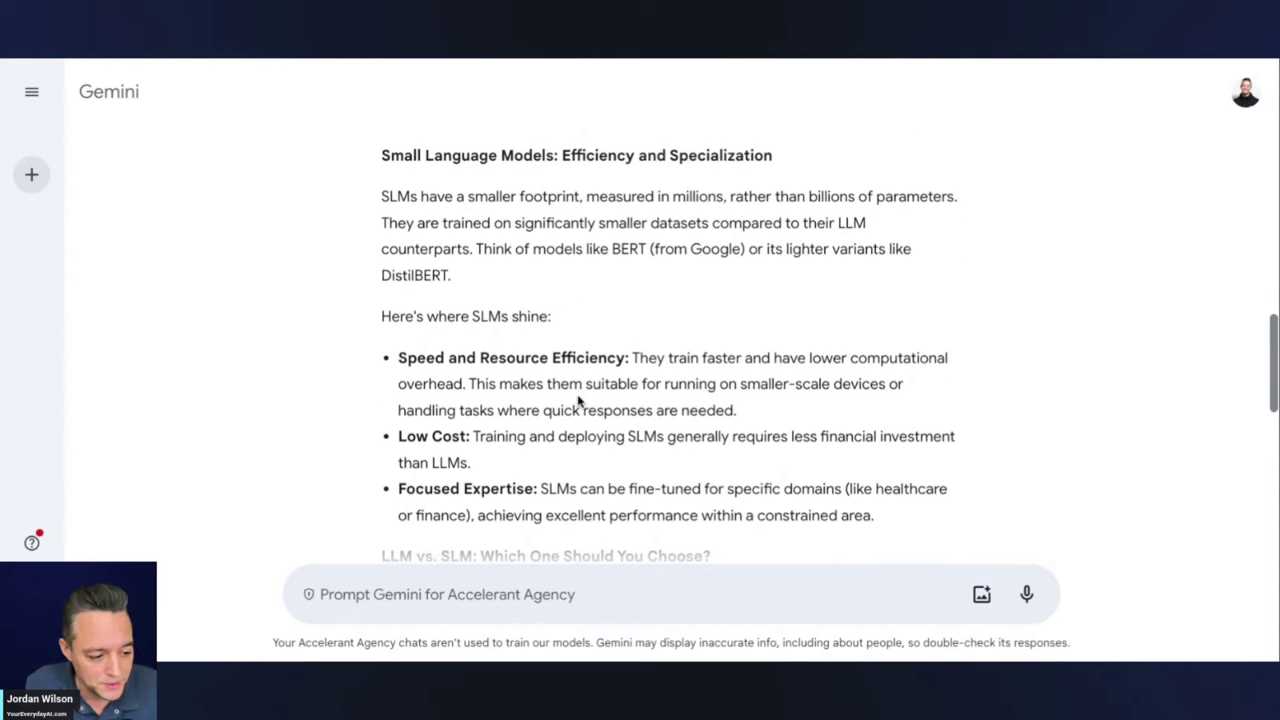
scroll(578, 400, down, 1)
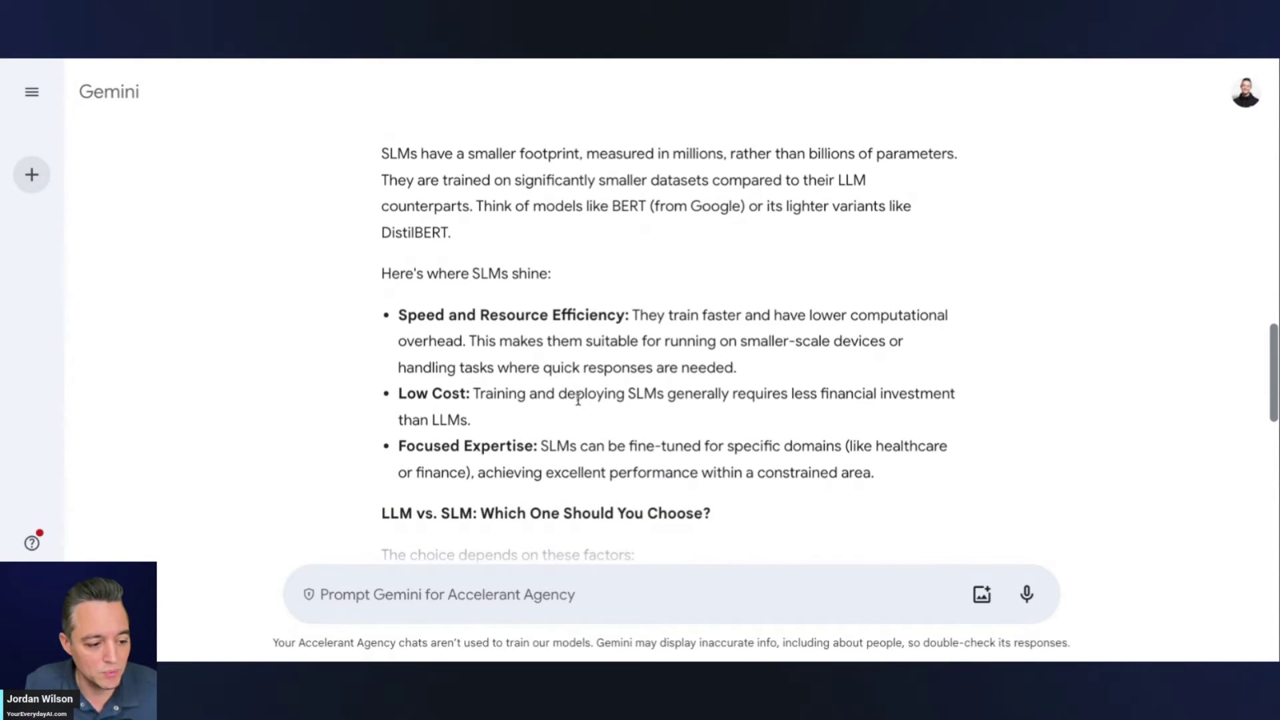
scroll(598, 412, up, 1)
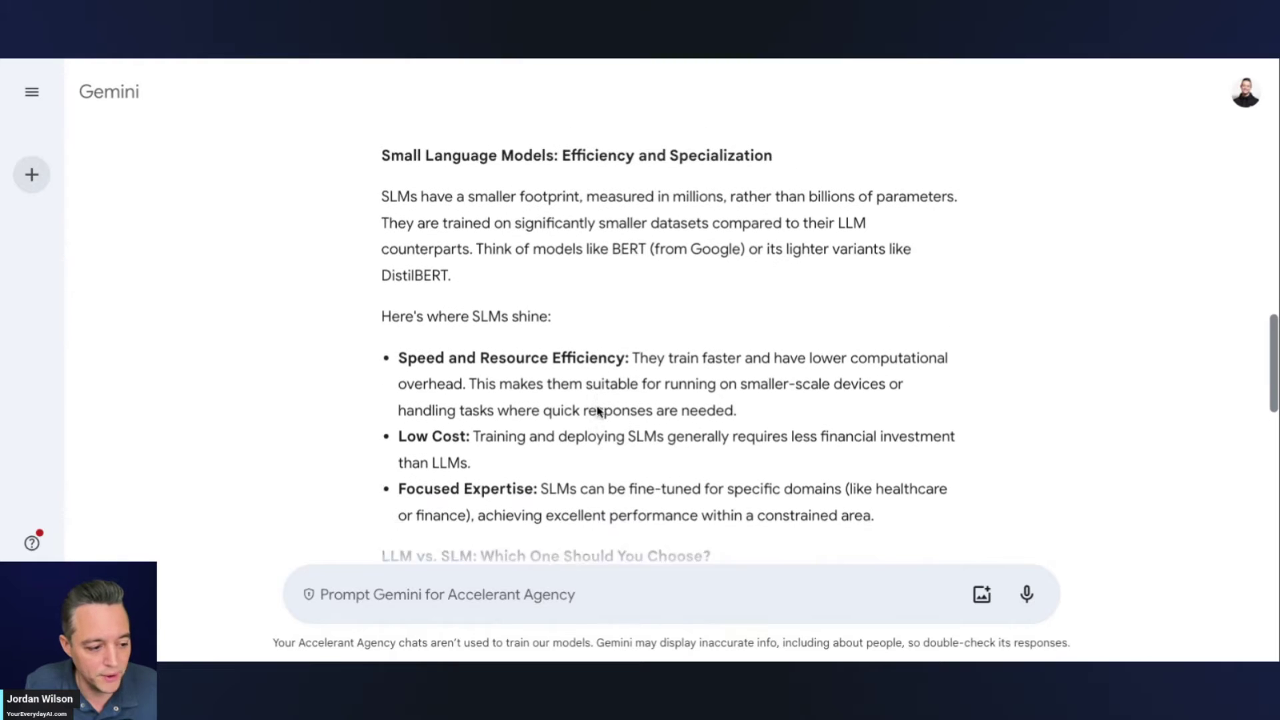
scroll(597, 410, up, 1)
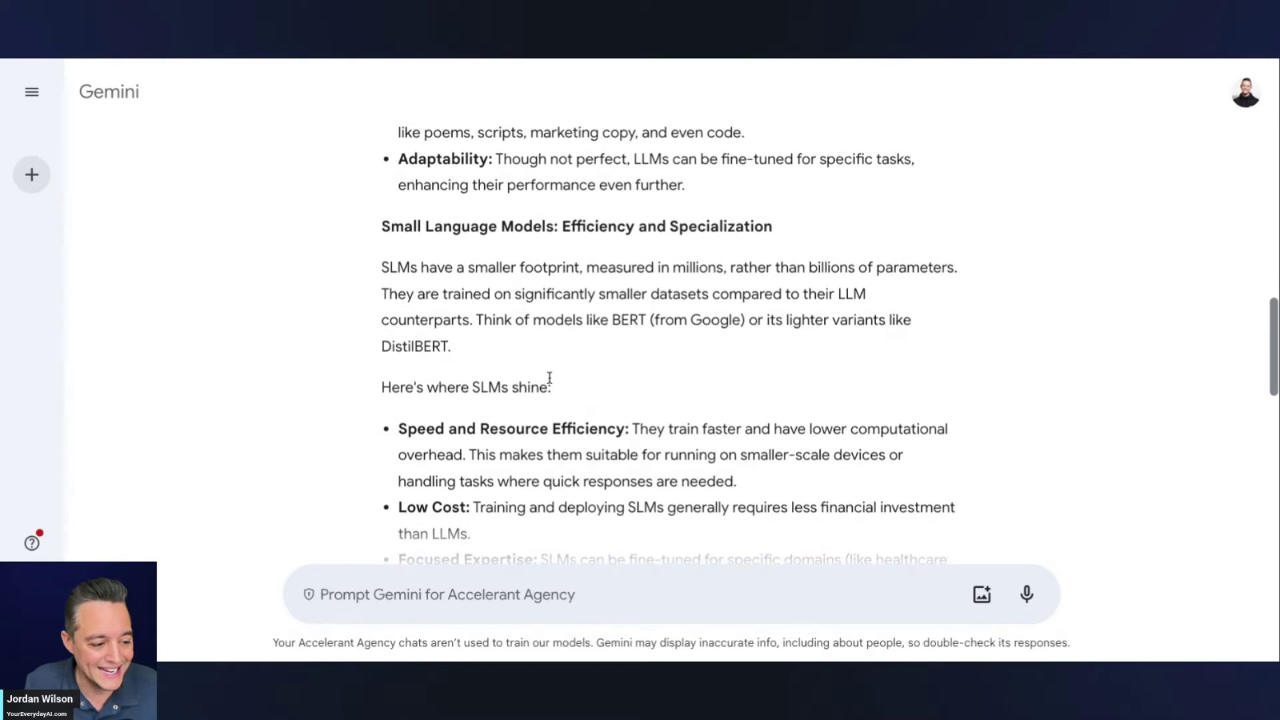
Step: Select the 'Small Language Models: Efficiency and Specialization' heading through 'DistilBERT.'
drag(494, 345, 385, 227)
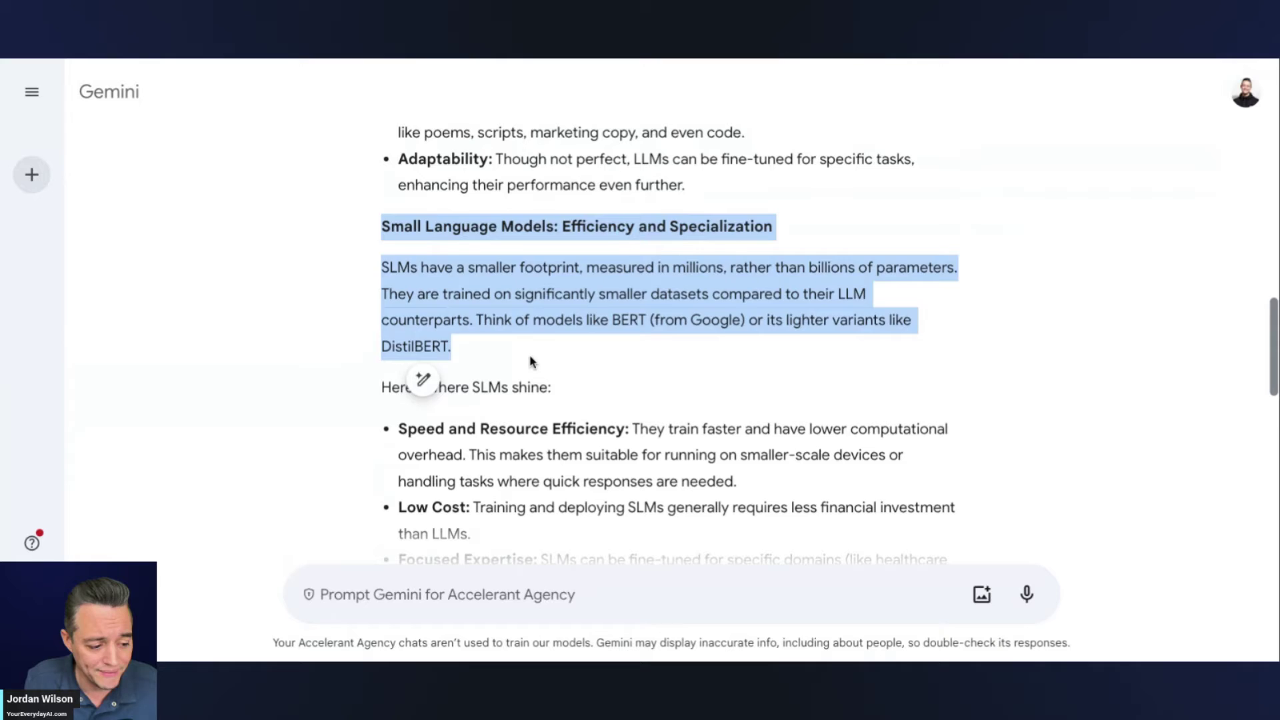
drag(527, 362, 364, 230)
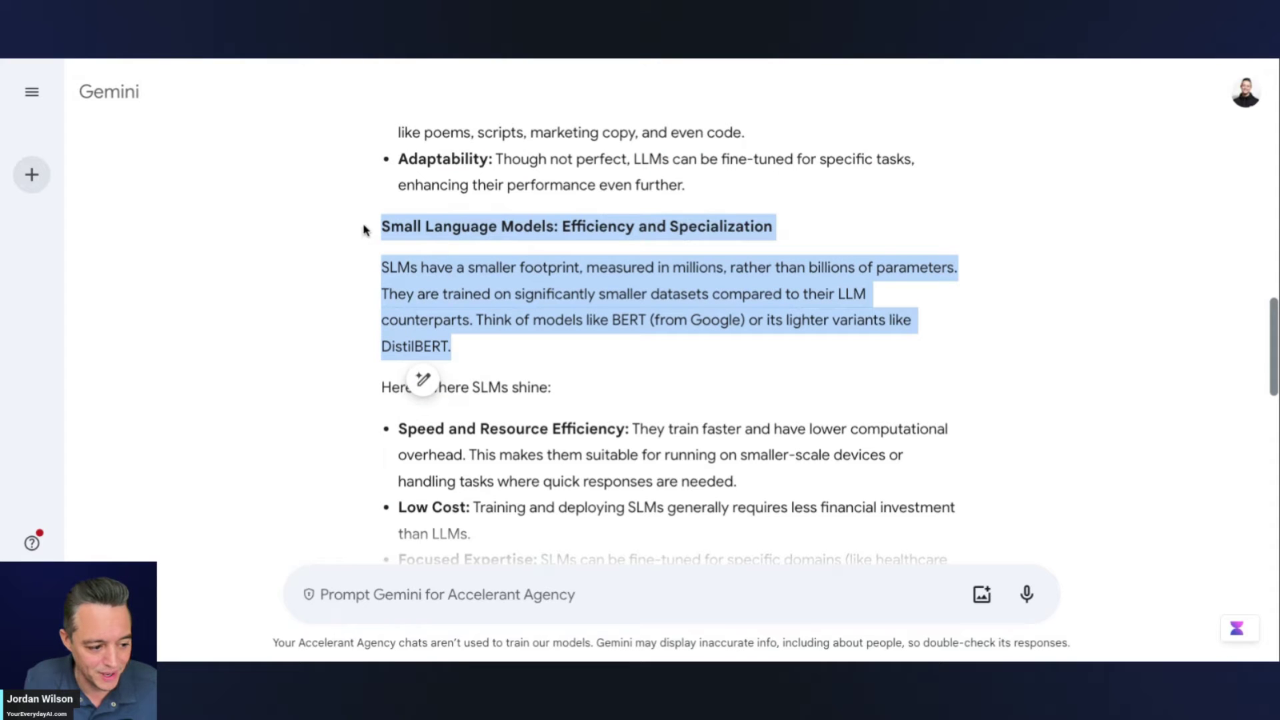
Step: Ask Gemini to add edge AI info and the cost savings of running SLMs locally versus cloud LLMs
click(427, 386)
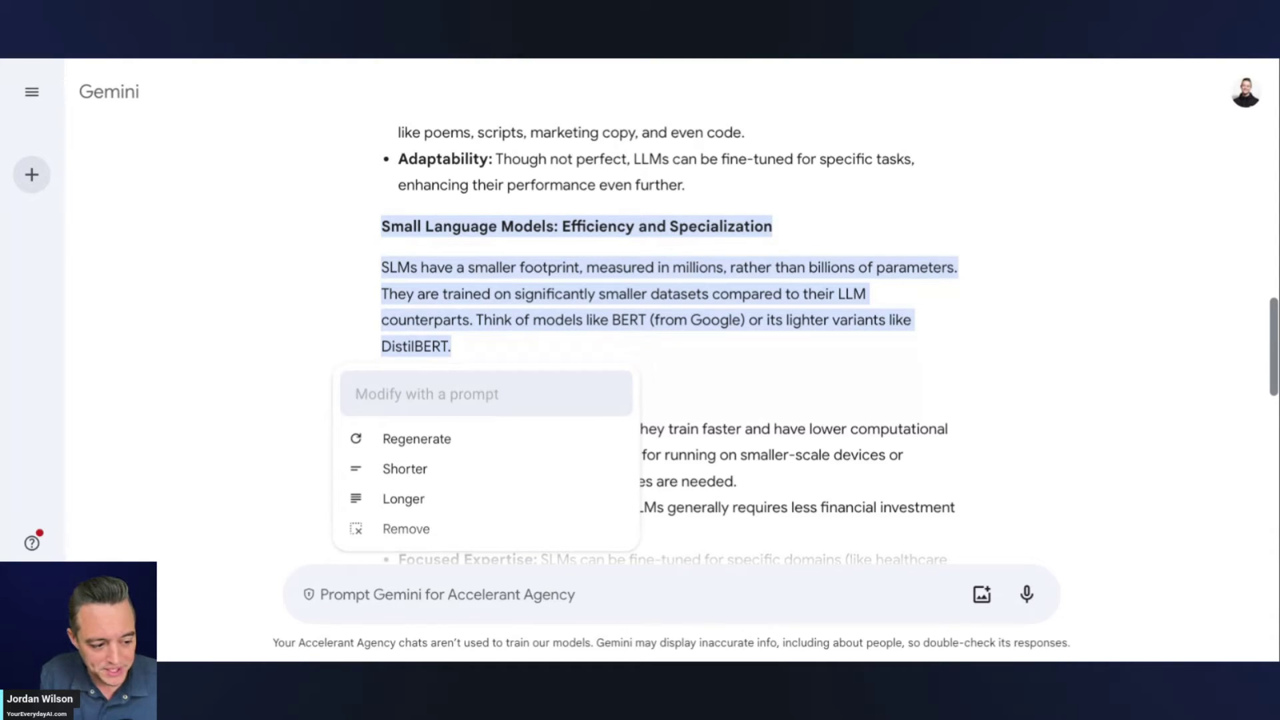
text(this is goo)
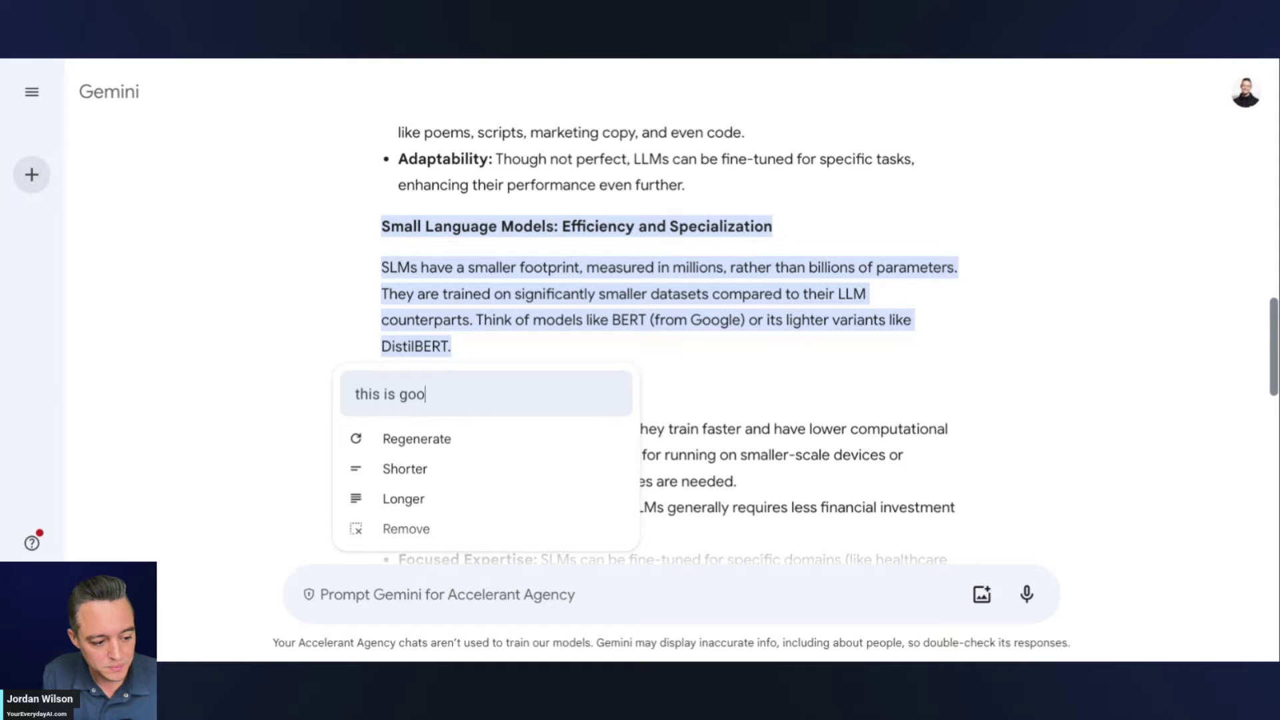
text(d, but let's ple)
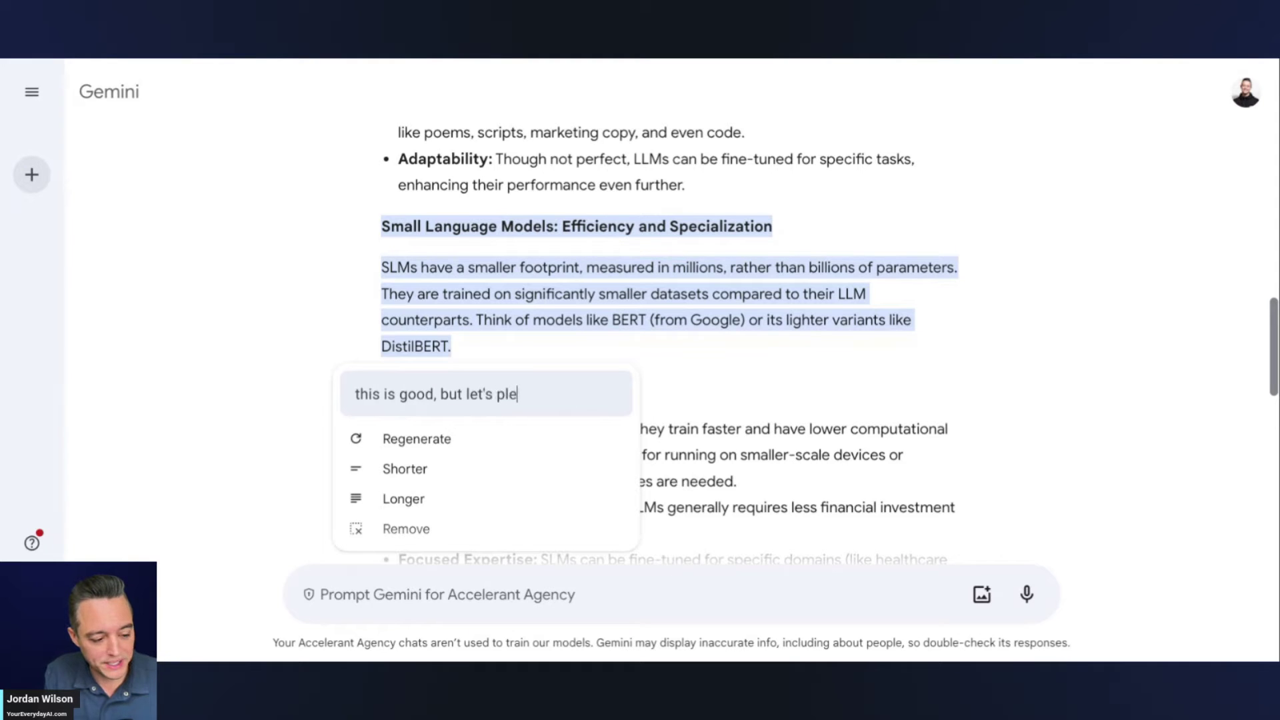
text(ase add)
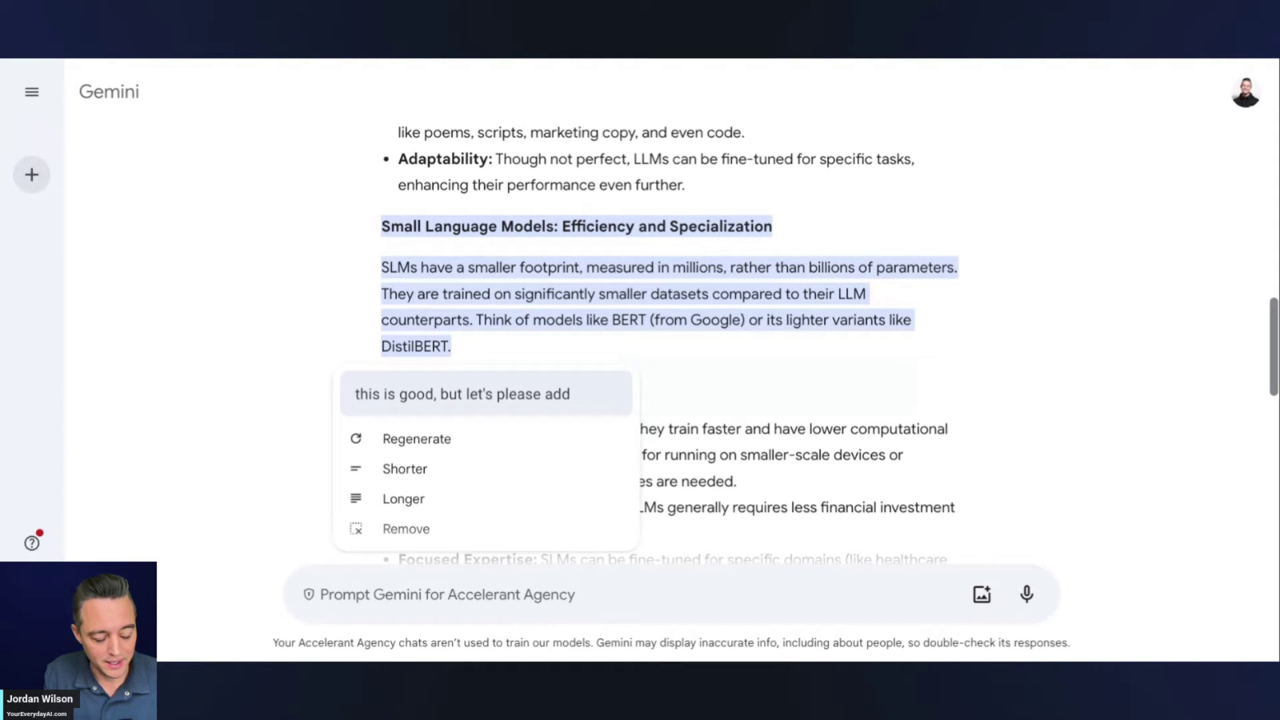
text( more info about e)
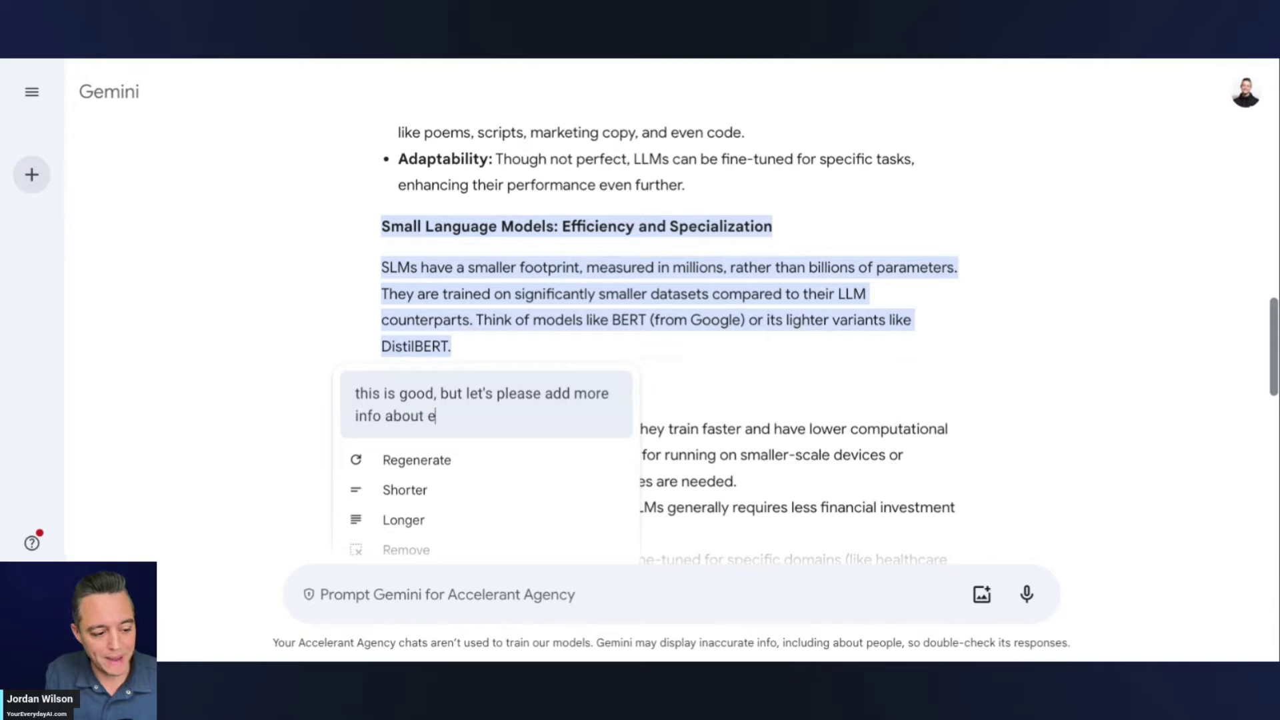
text(dge ai and th)
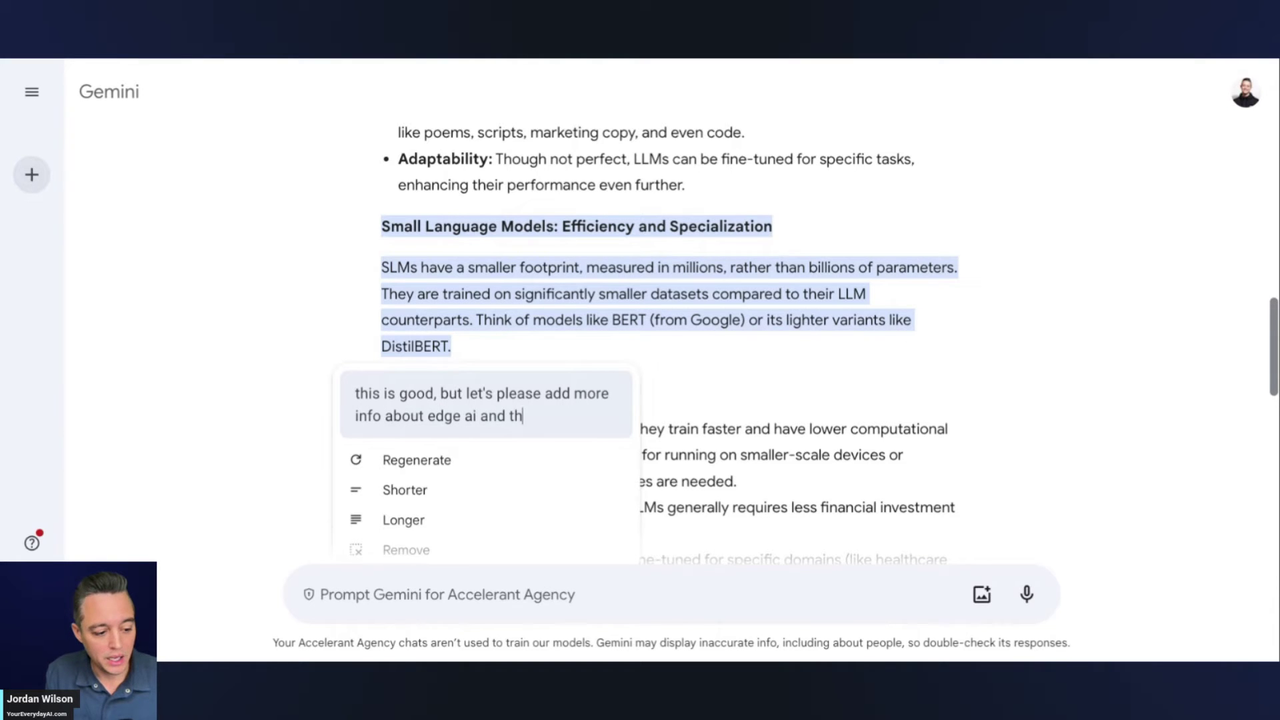
text(e cost savin)
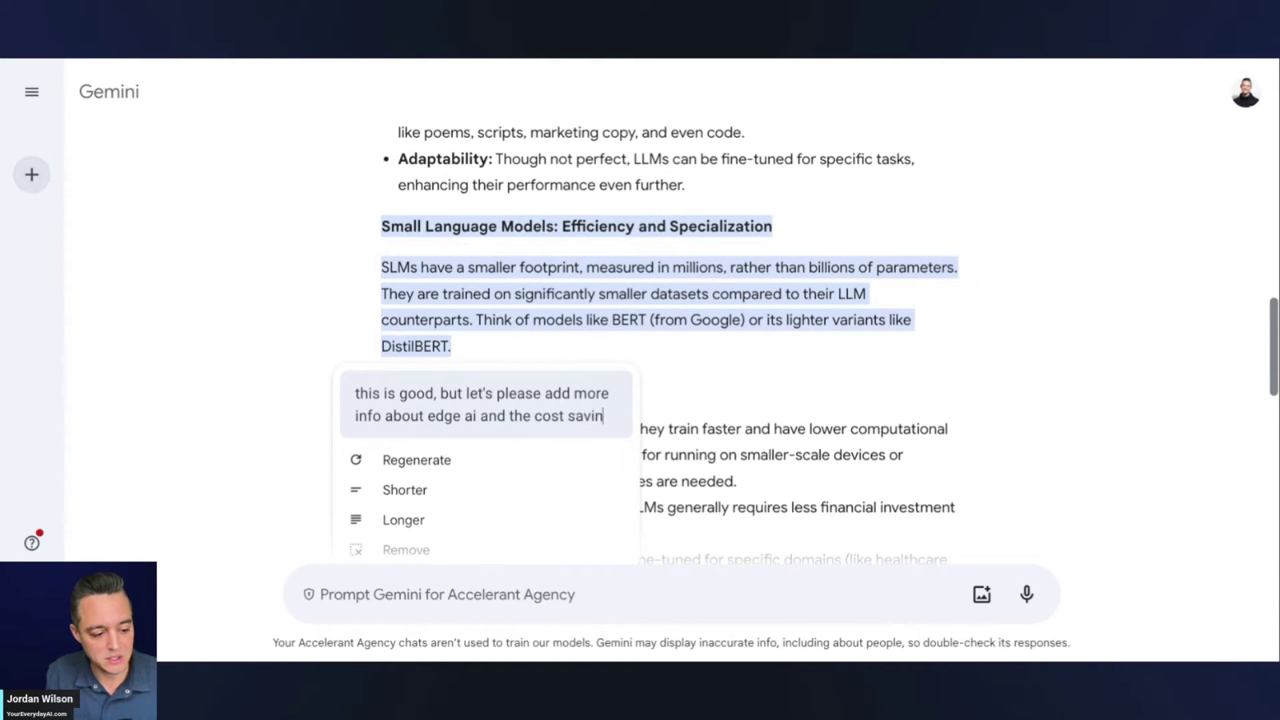
text(gs about )
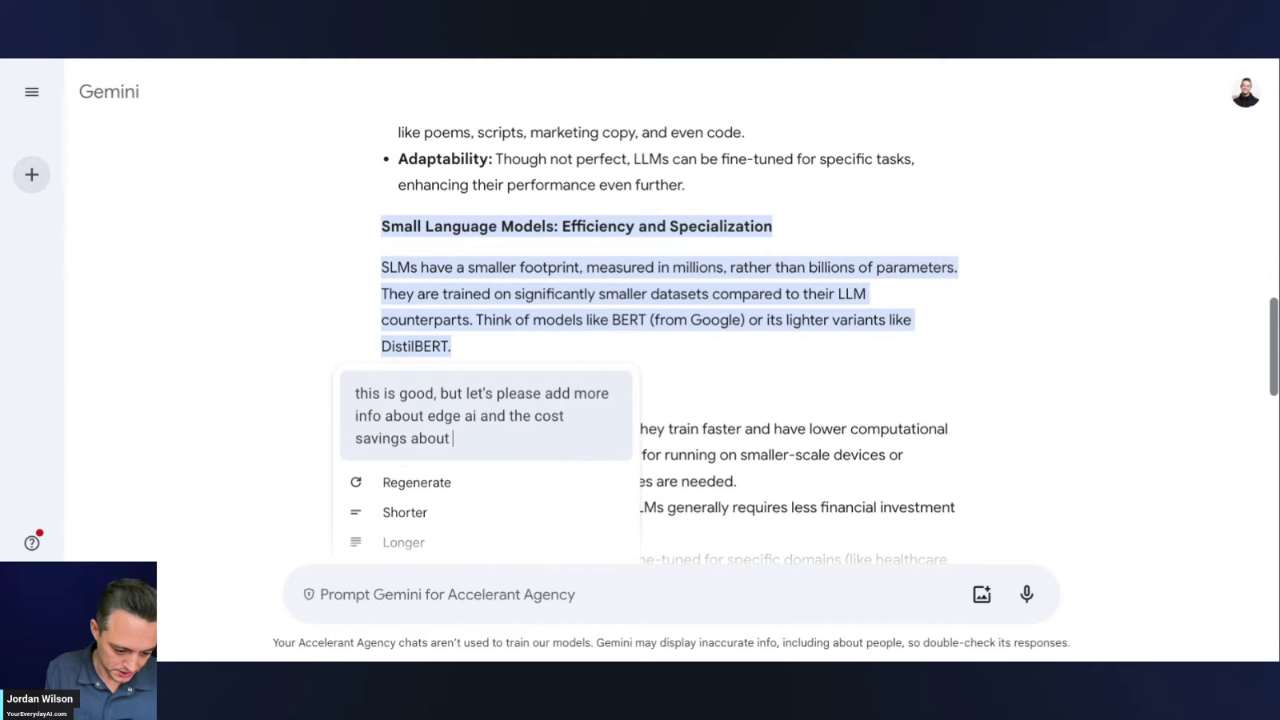
text(SLMs)
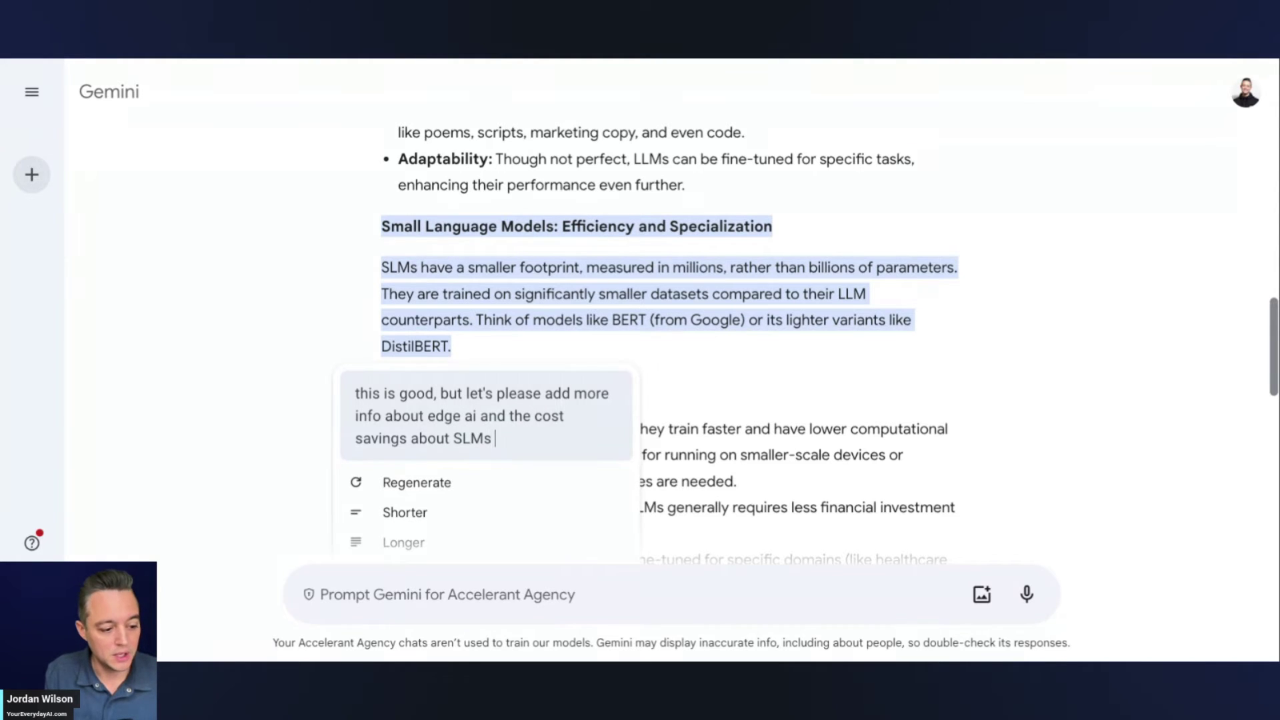
text( running locally vs)
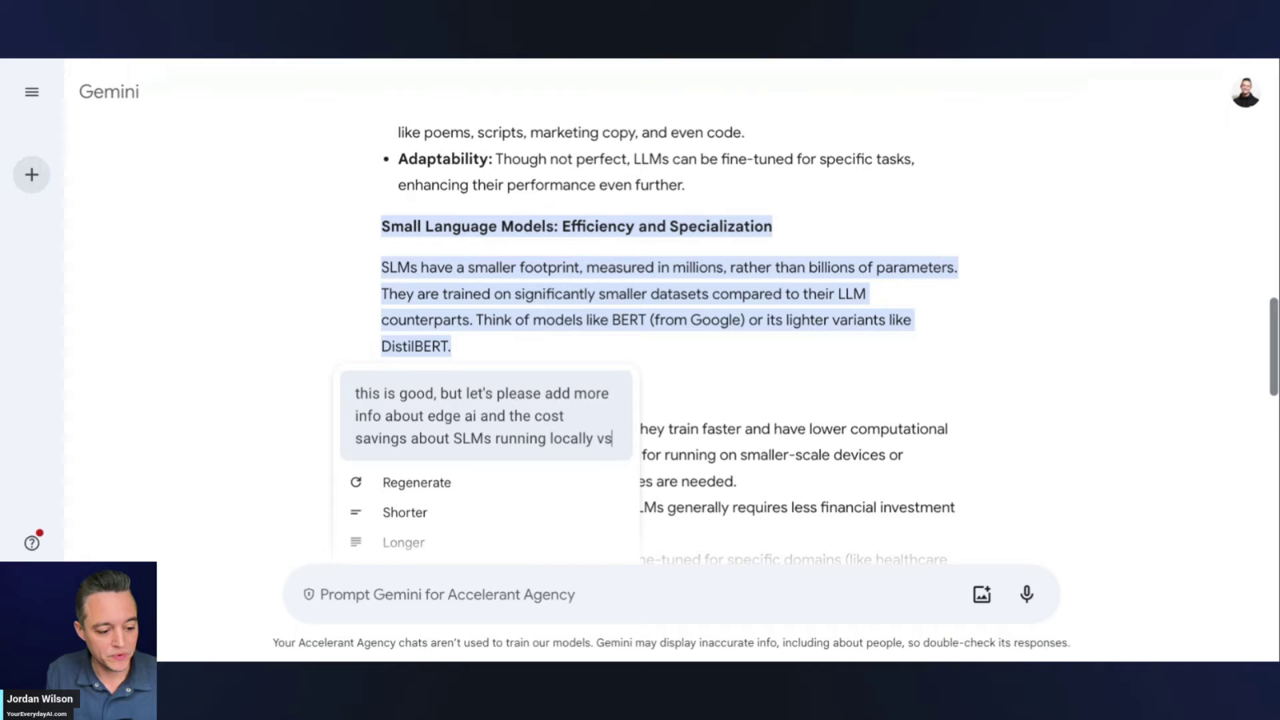
text(. LLMs)
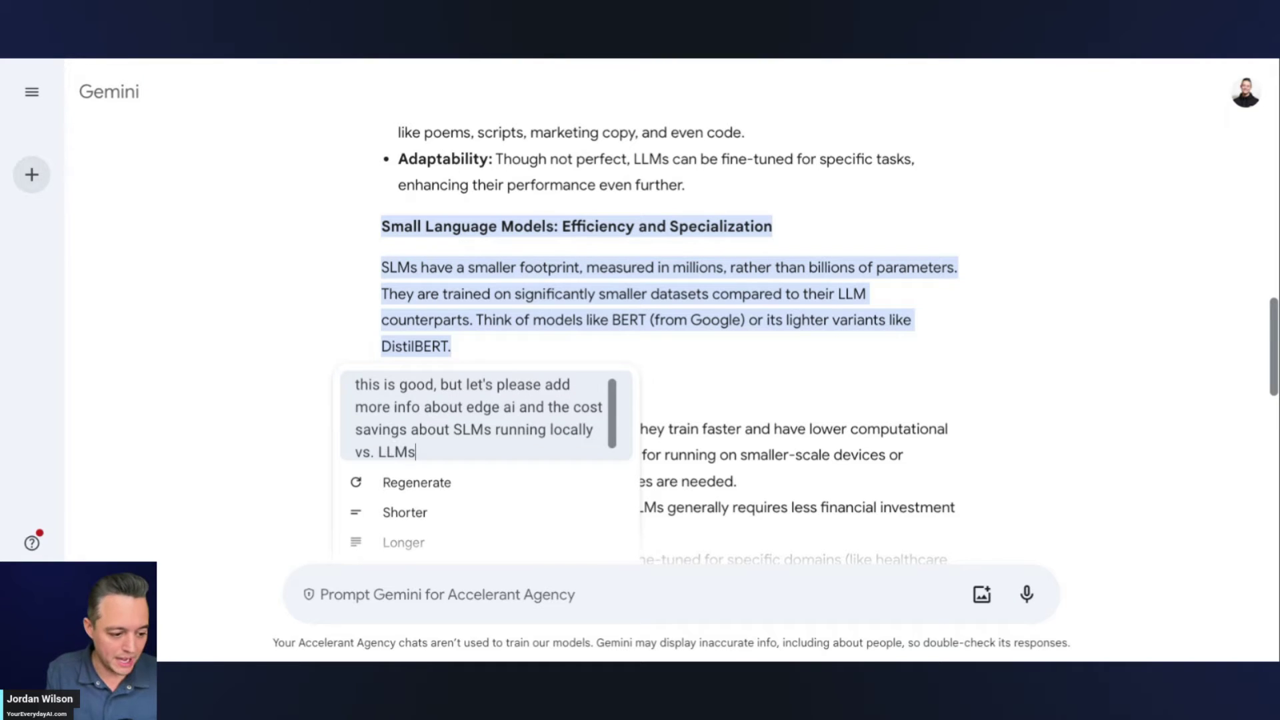
text( and their cloud compute.)
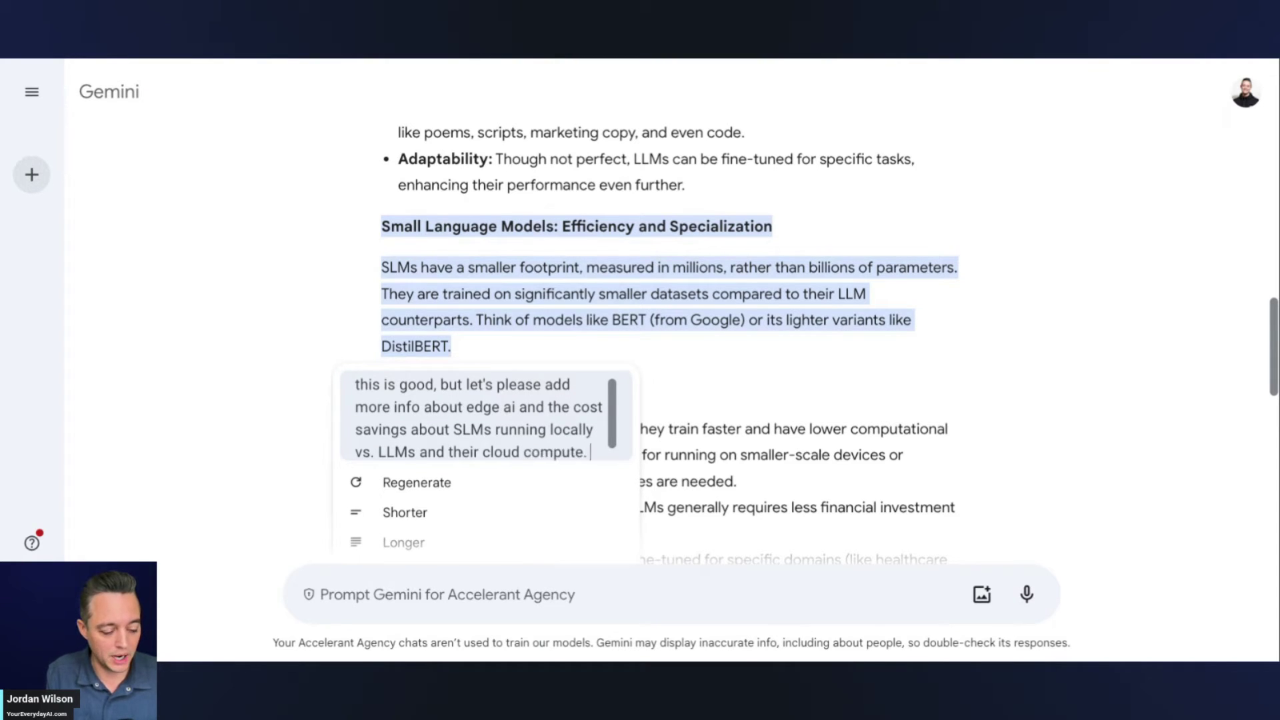
Step: Submit the SLM revision and review the rewritten Speed and Resource Efficiency bullet
key(Return)
scroll(542, 373, down, 2)
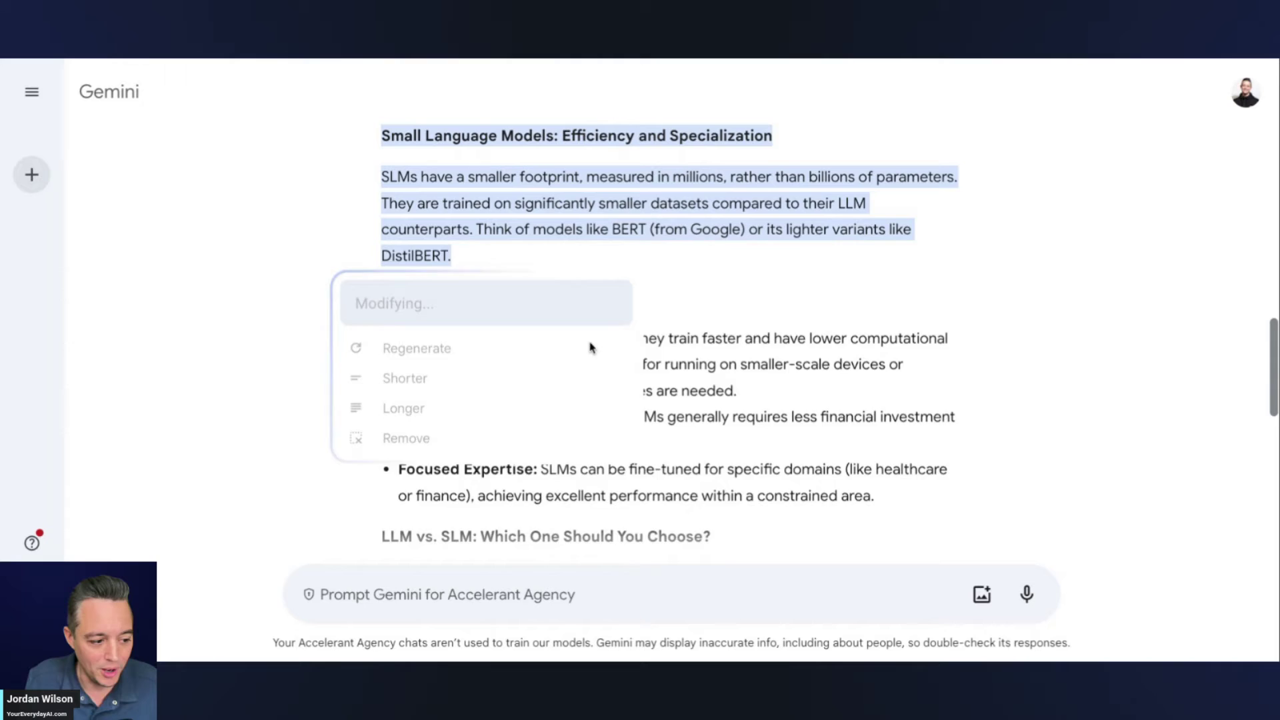
scroll(592, 345, up, 1)
scroll(596, 340, down, 1)
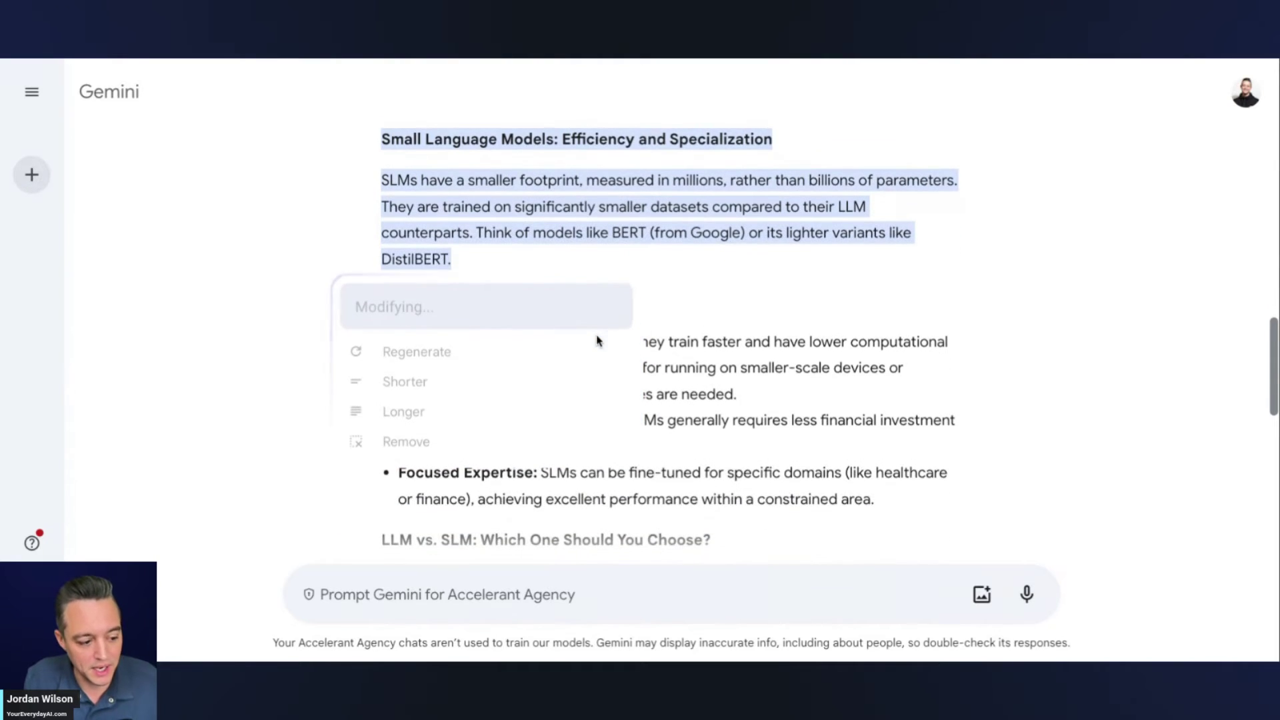
scroll(596, 340, down, 1)
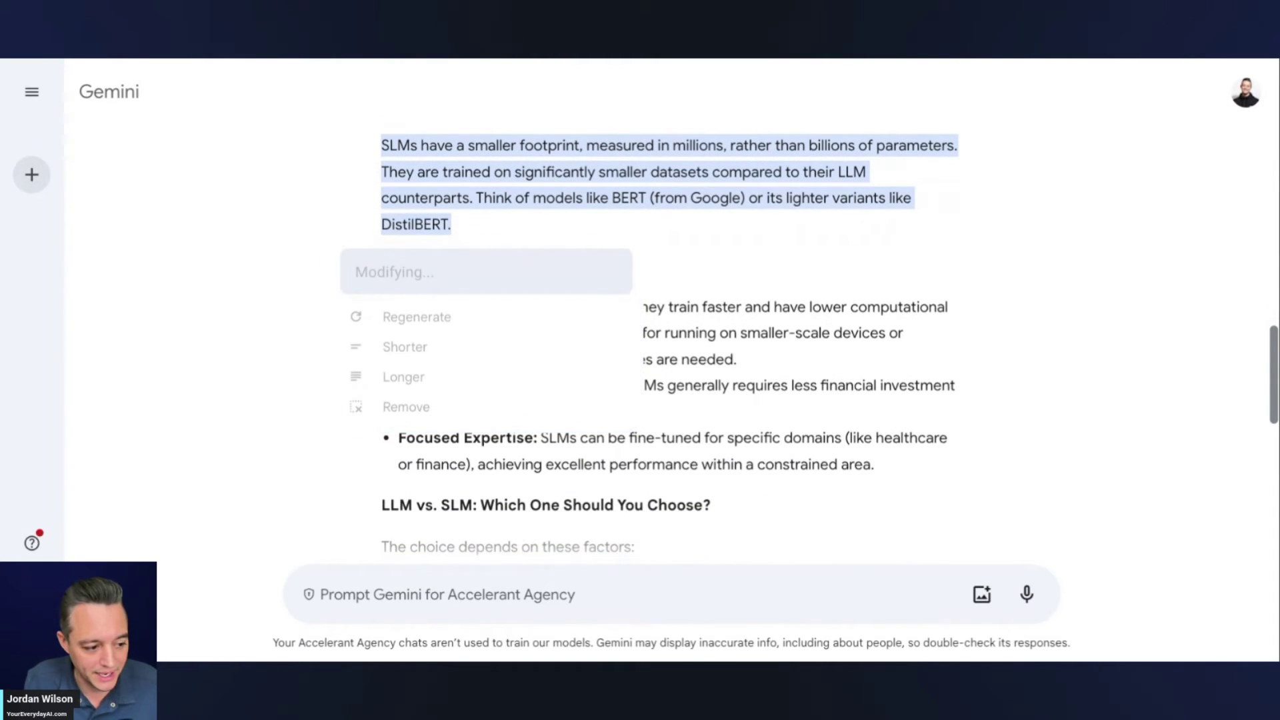
scroll(451, 422, down, 2)
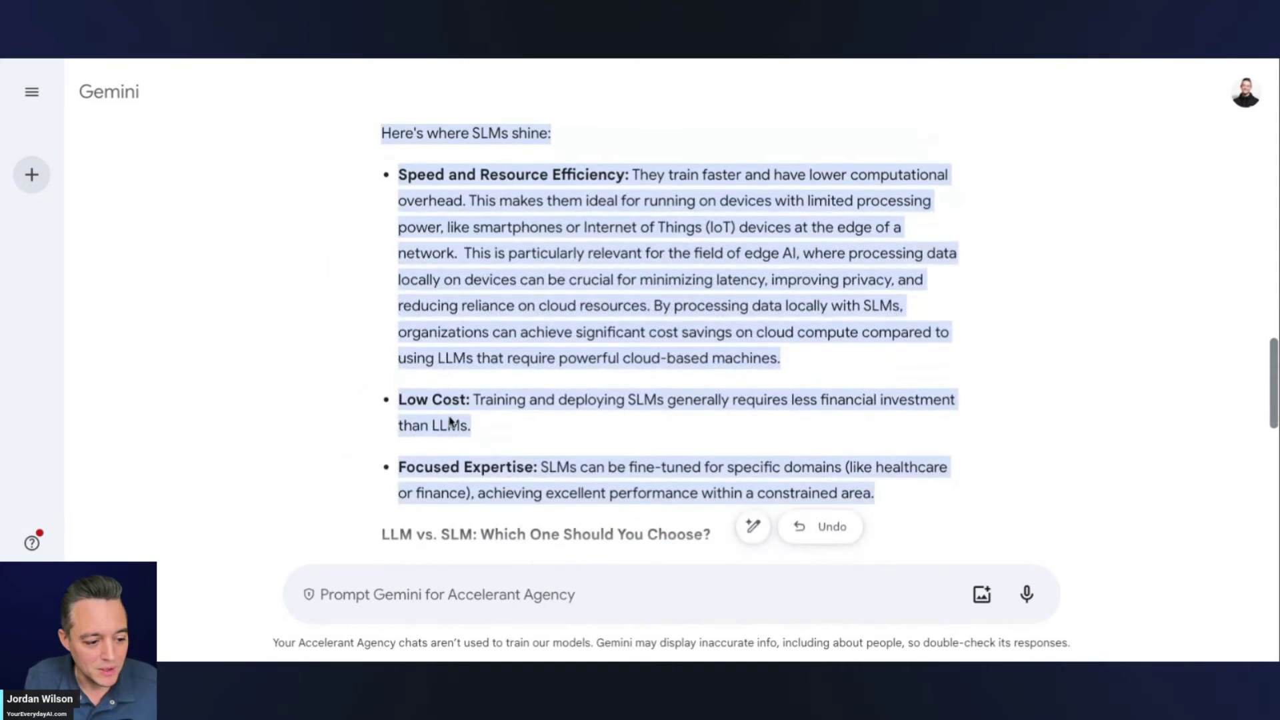
scroll(450, 421, up, 1)
scroll(450, 420, down, 1)
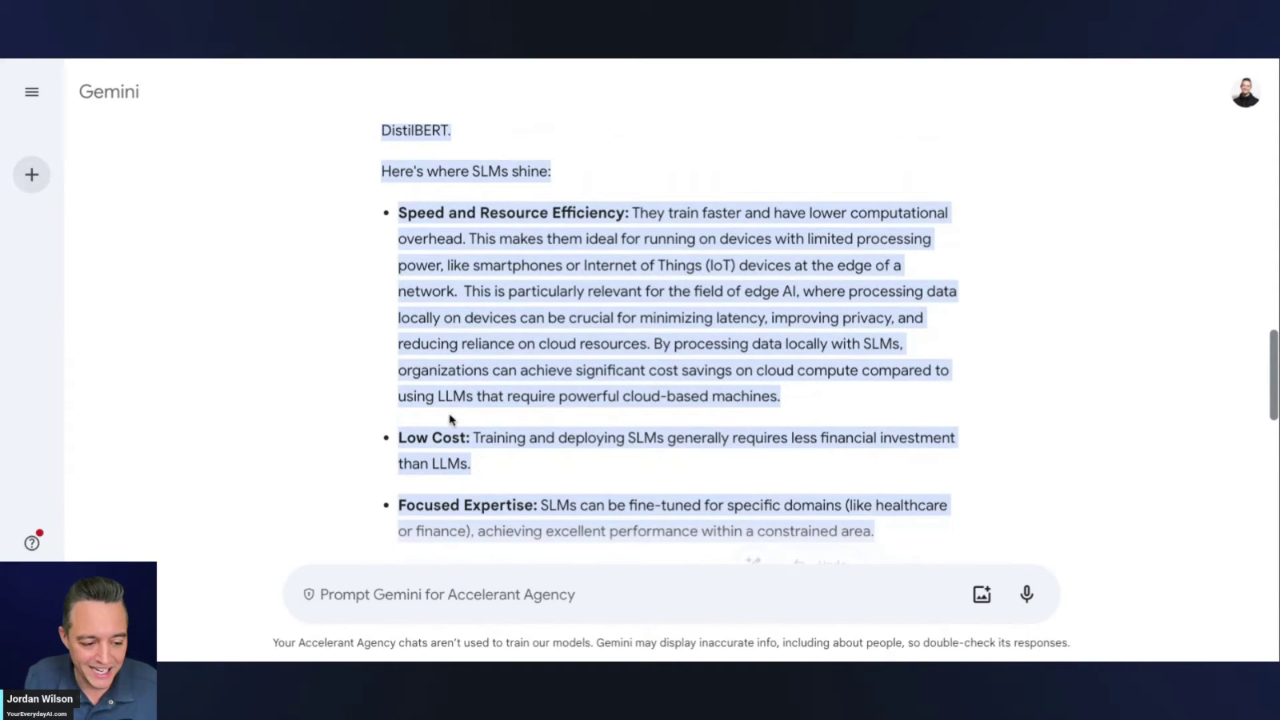
scroll(450, 420, down, 1)
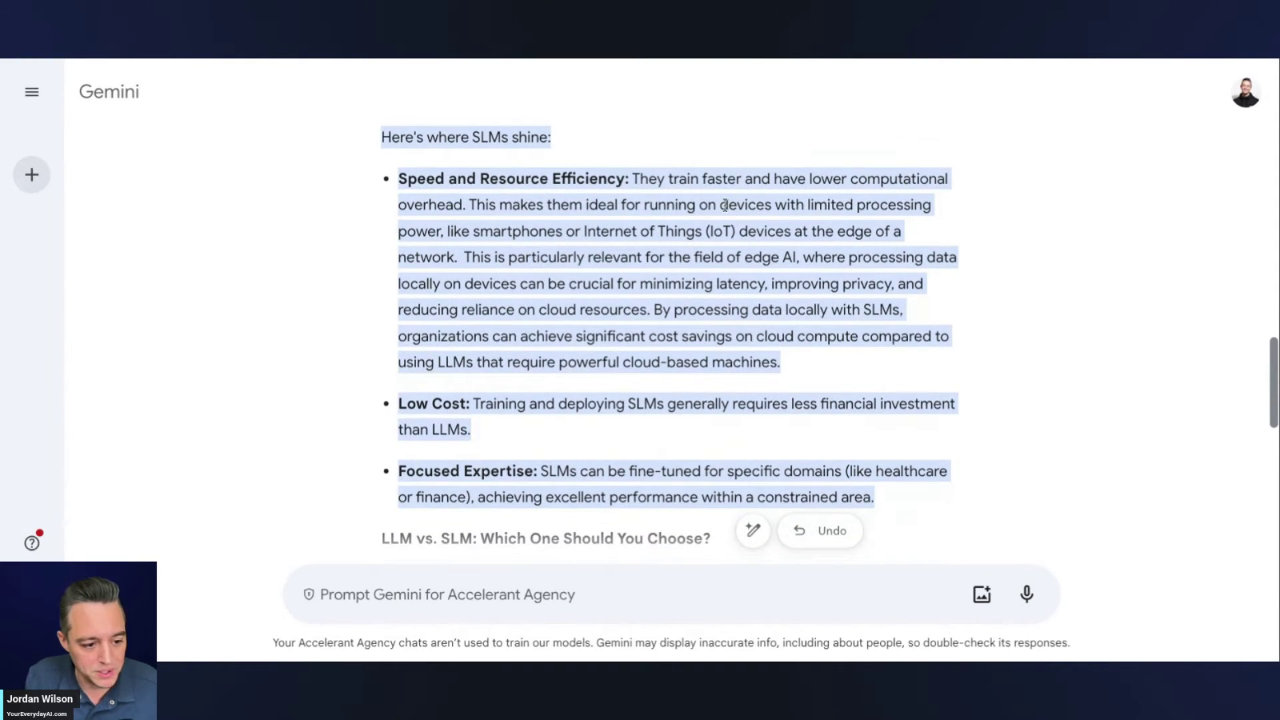
scroll(725, 206, up, 3)
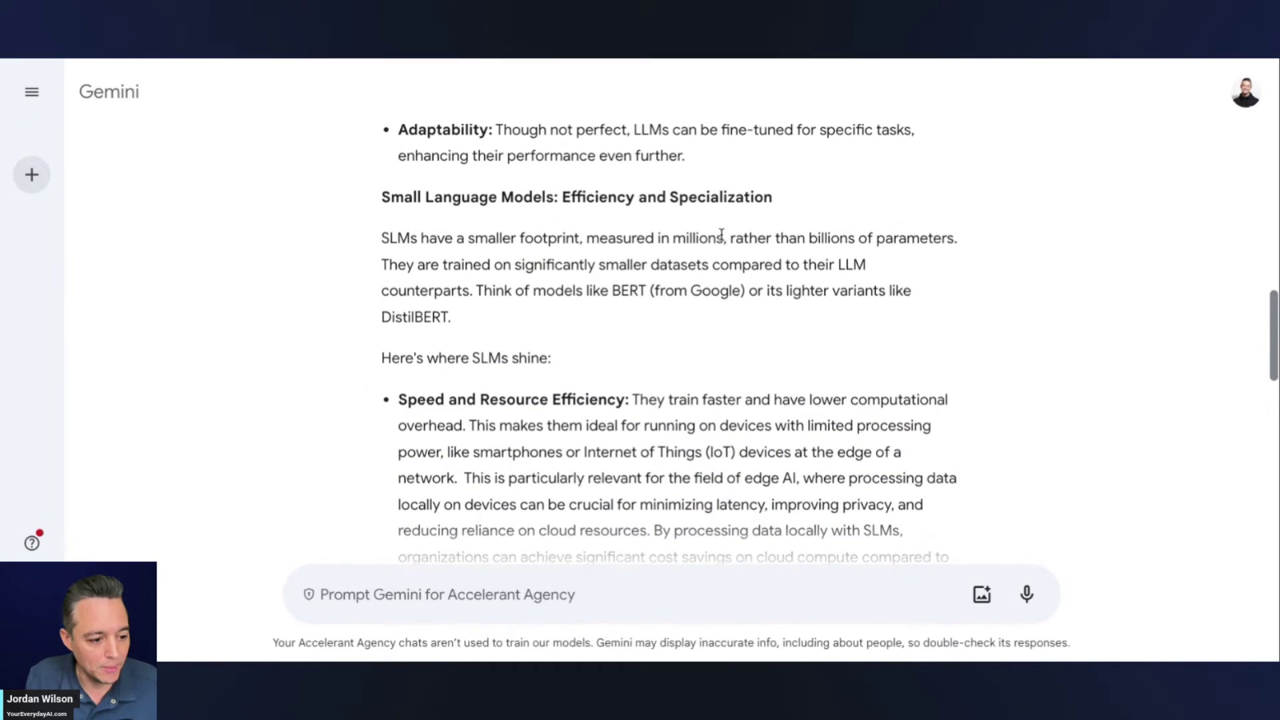
scroll(663, 335, down, 2)
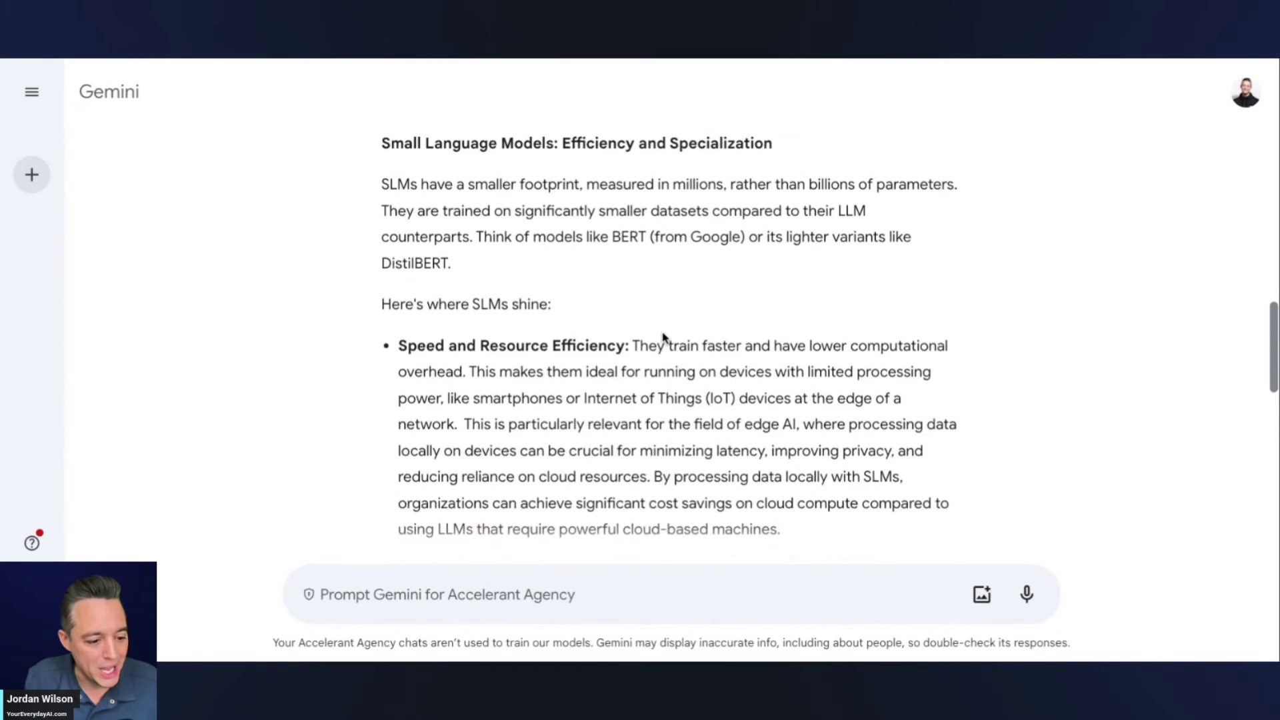
drag(745, 363, 791, 365)
click(831, 417)
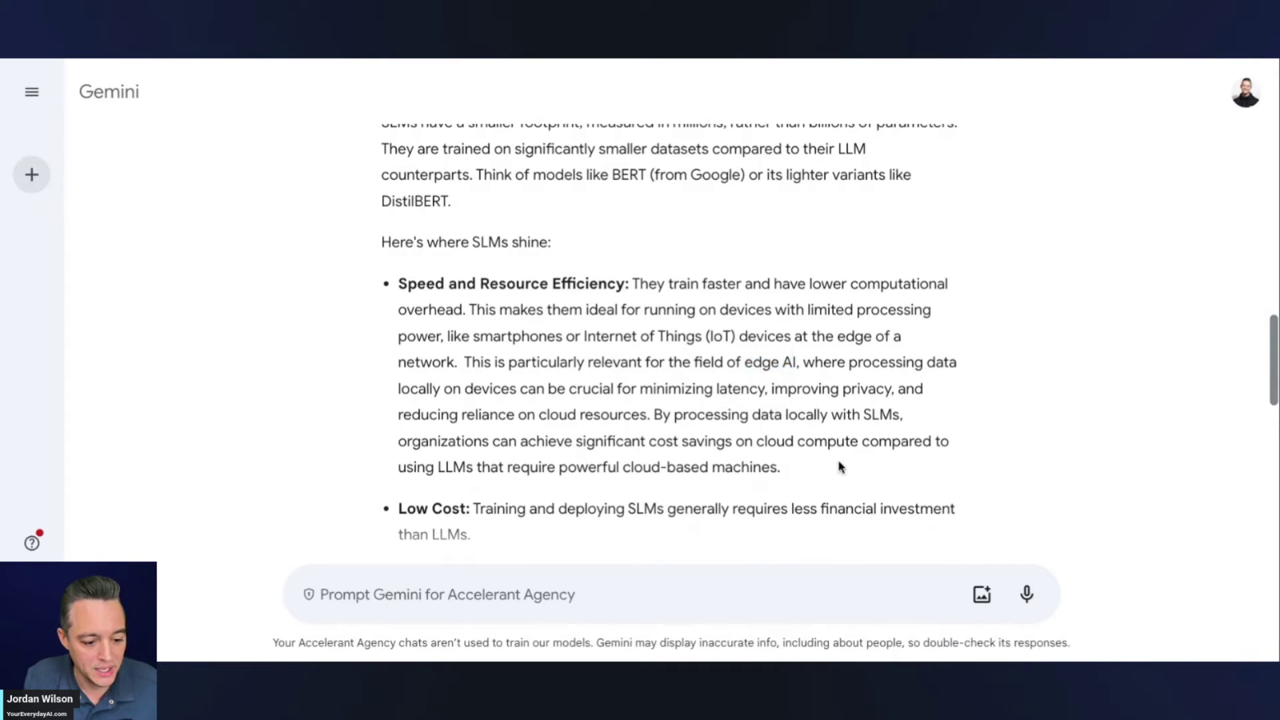
drag(857, 441, 531, 443)
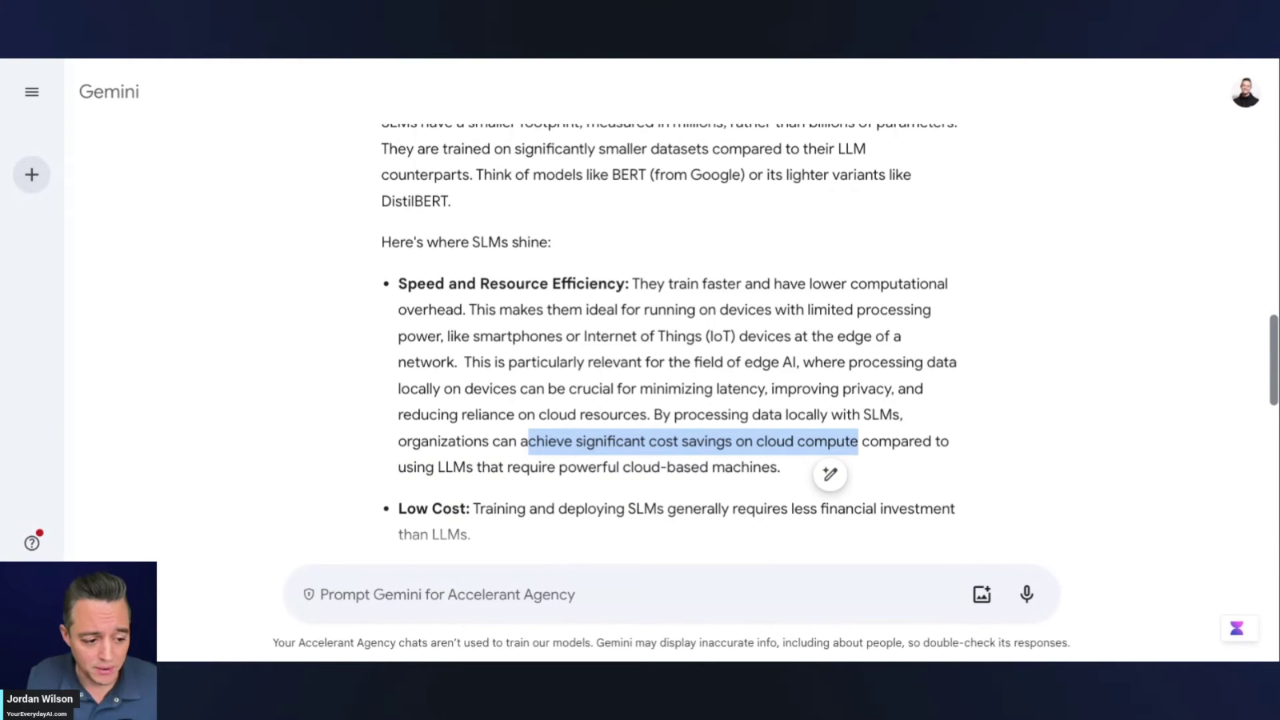
scroll(557, 406, up, 3)
scroll(558, 406, up, 5)
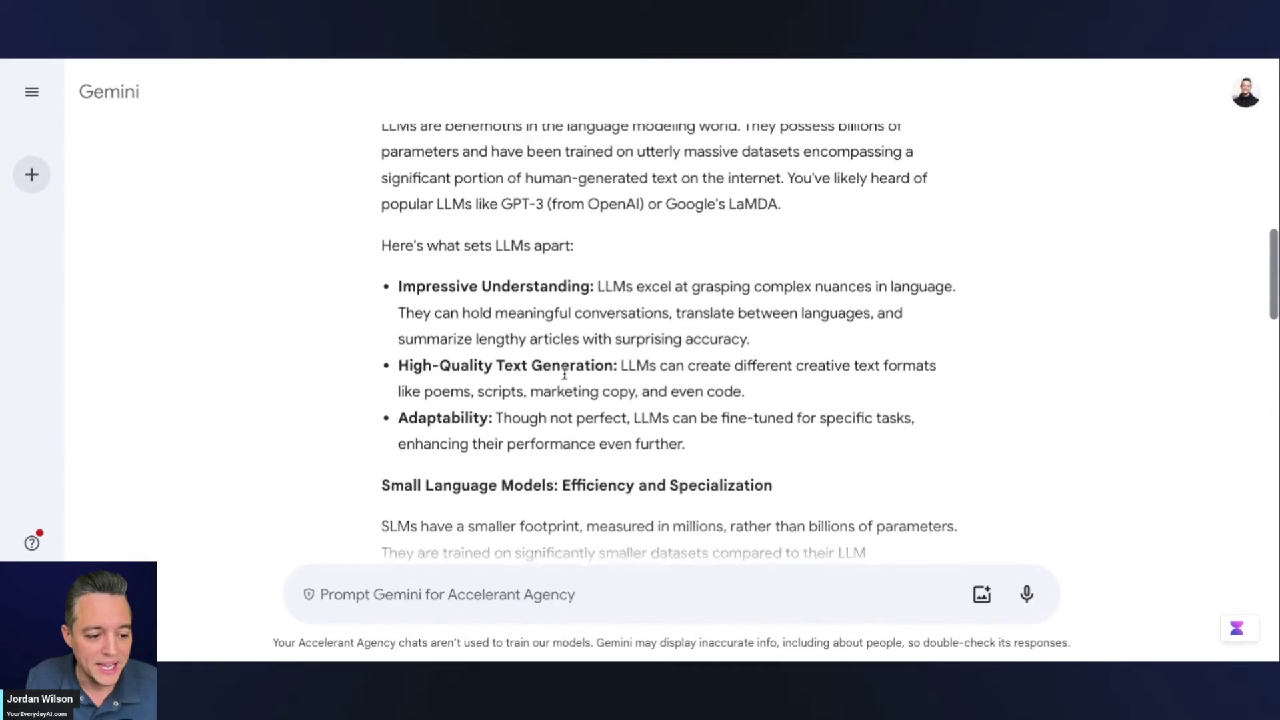
scroll(570, 366, down, 3)
scroll(568, 372, down, 12)
scroll(598, 361, up, 5)
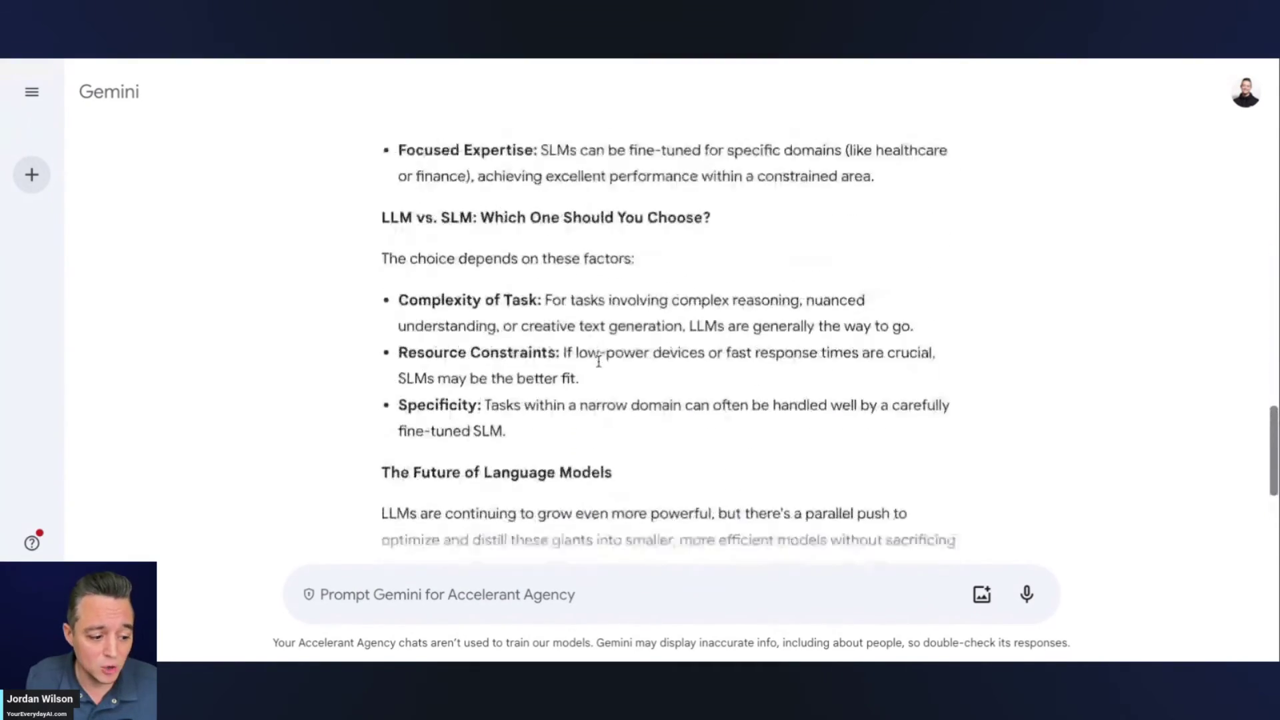
drag(689, 523, 374, 260)
scroll(413, 273, down, 1)
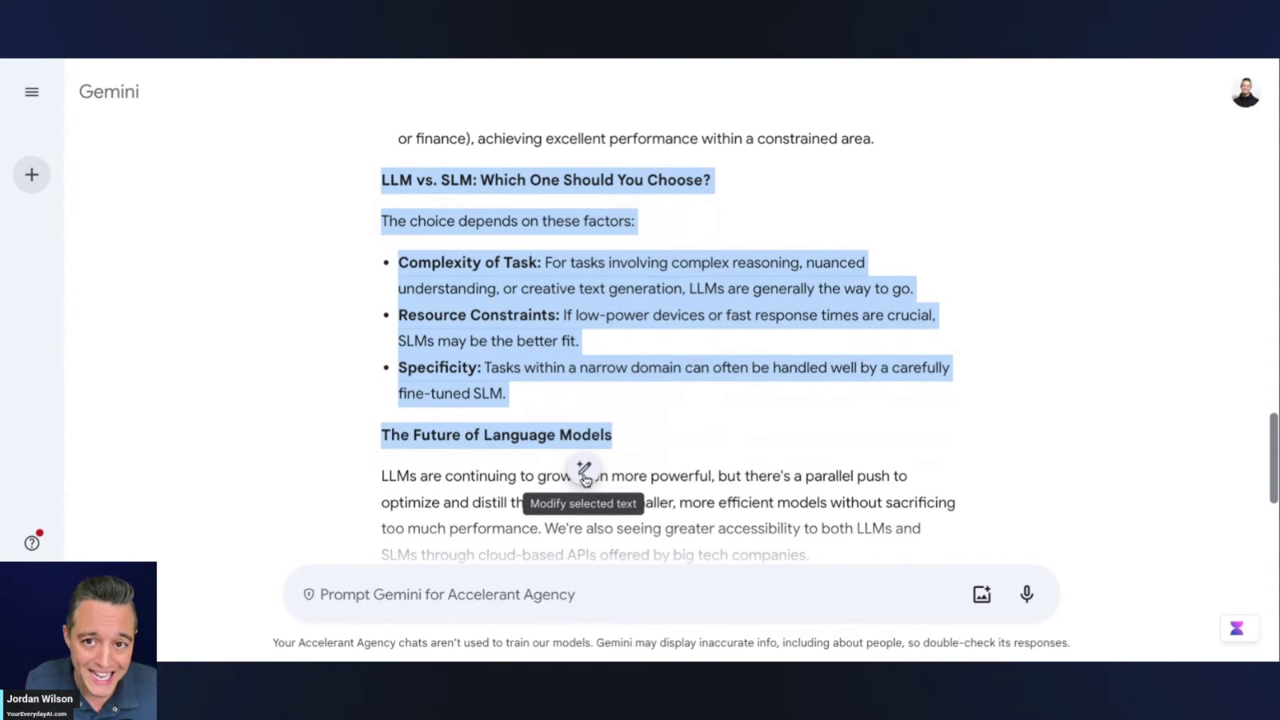
click(635, 420)
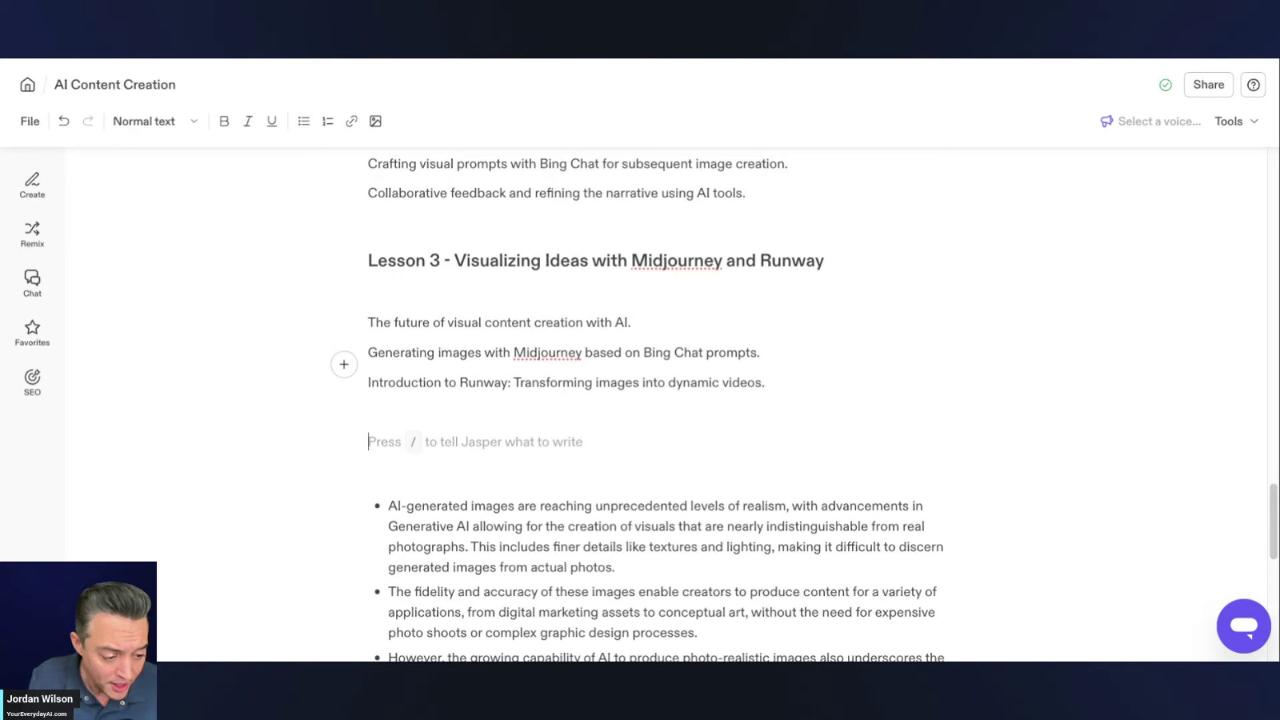
Step: Generate Lesson 4 on the evolution of photorealistic AI imagery, then bring up the X post
text(write a paragraph about how photorealistic AI imagery has become)
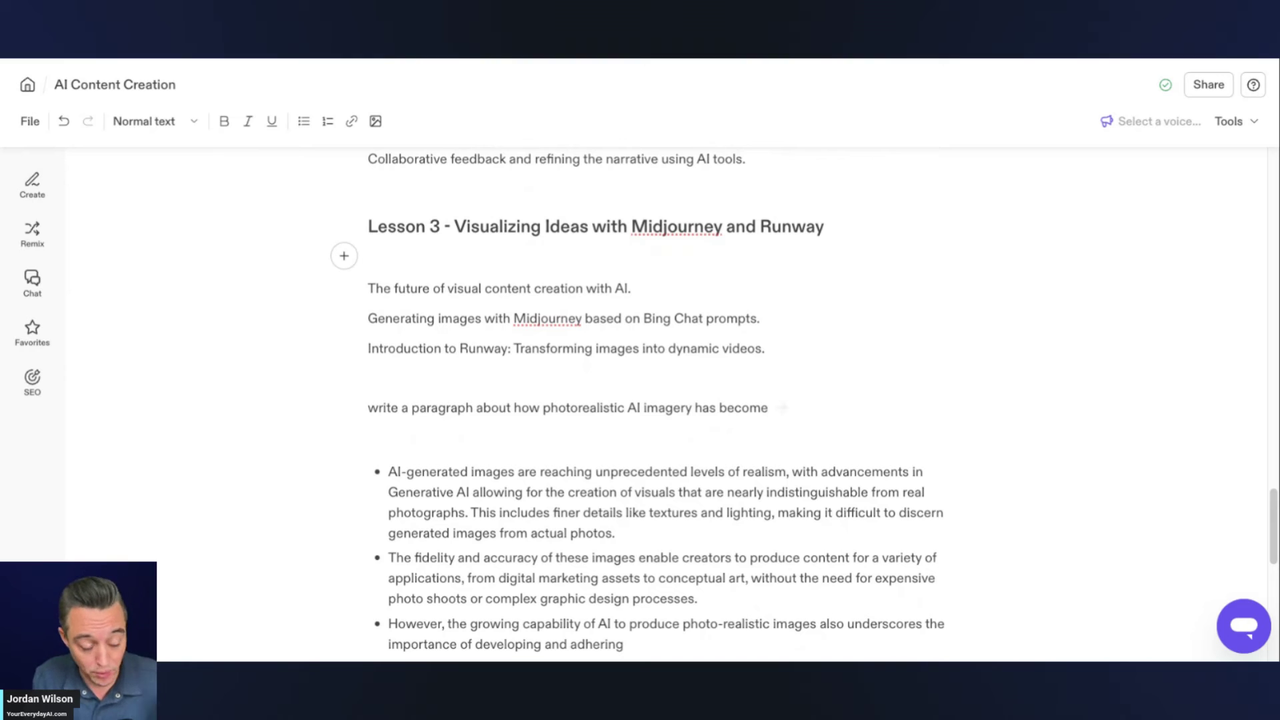
triple_click(460, 408)
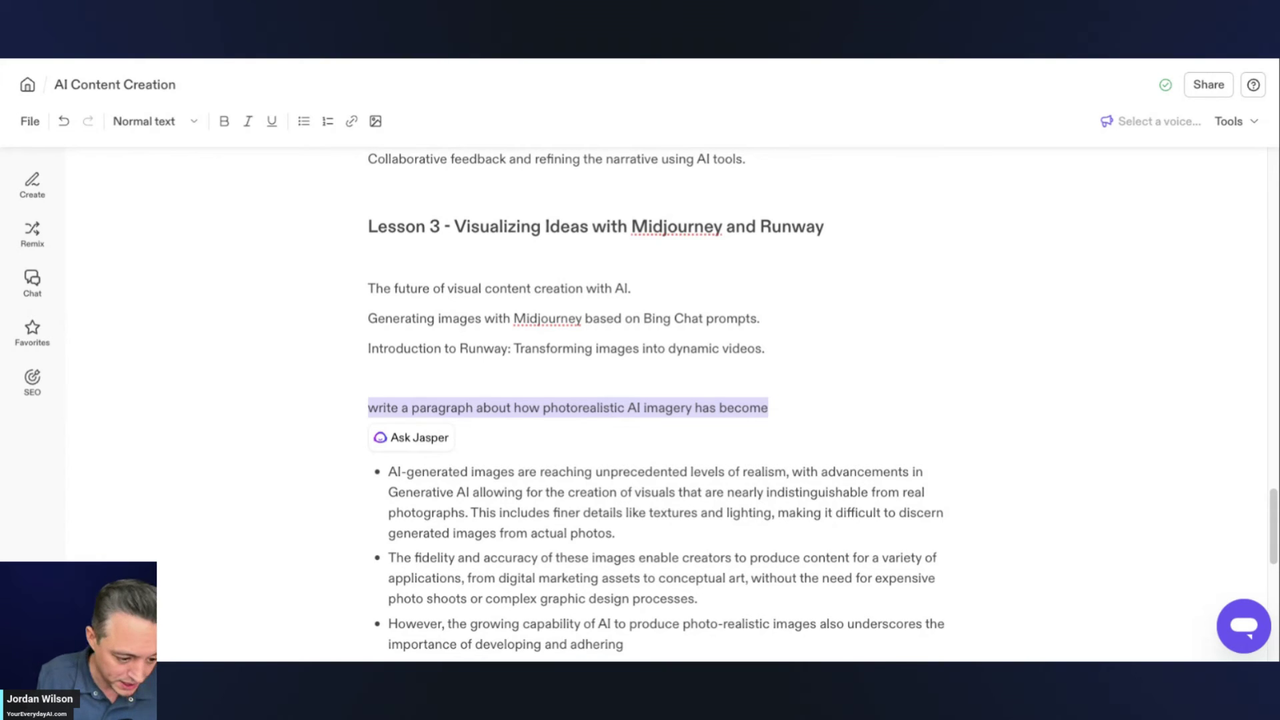
key(ctrl+Return)
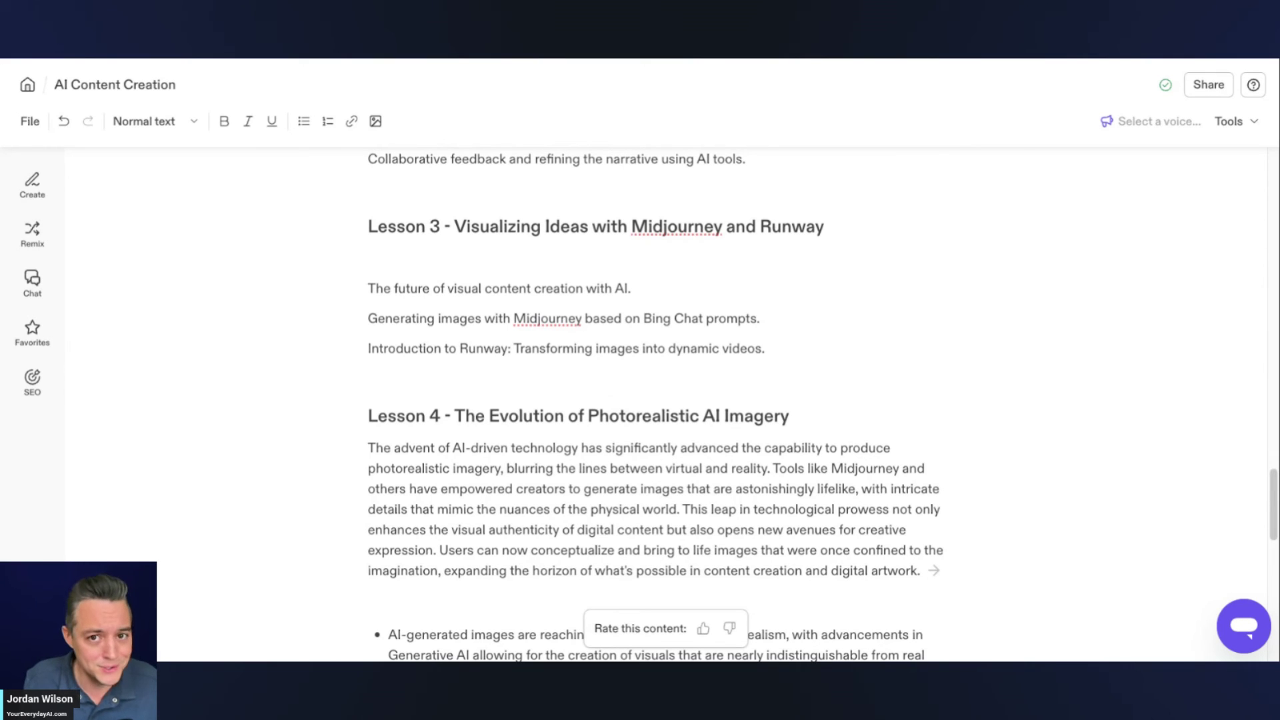
key(ctrl+Tab)
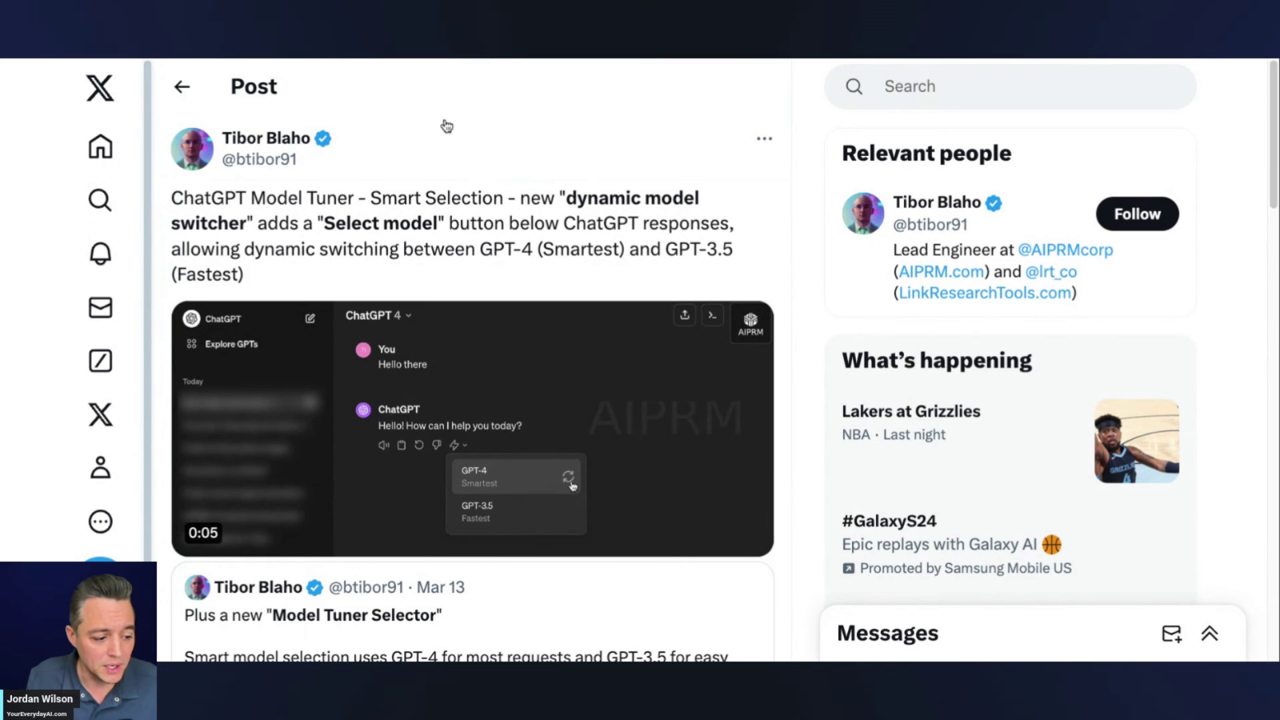
Step: Scroll through the X post on ChatGPT's model switcher while its demo video plays
scroll(484, 159, down, 1)
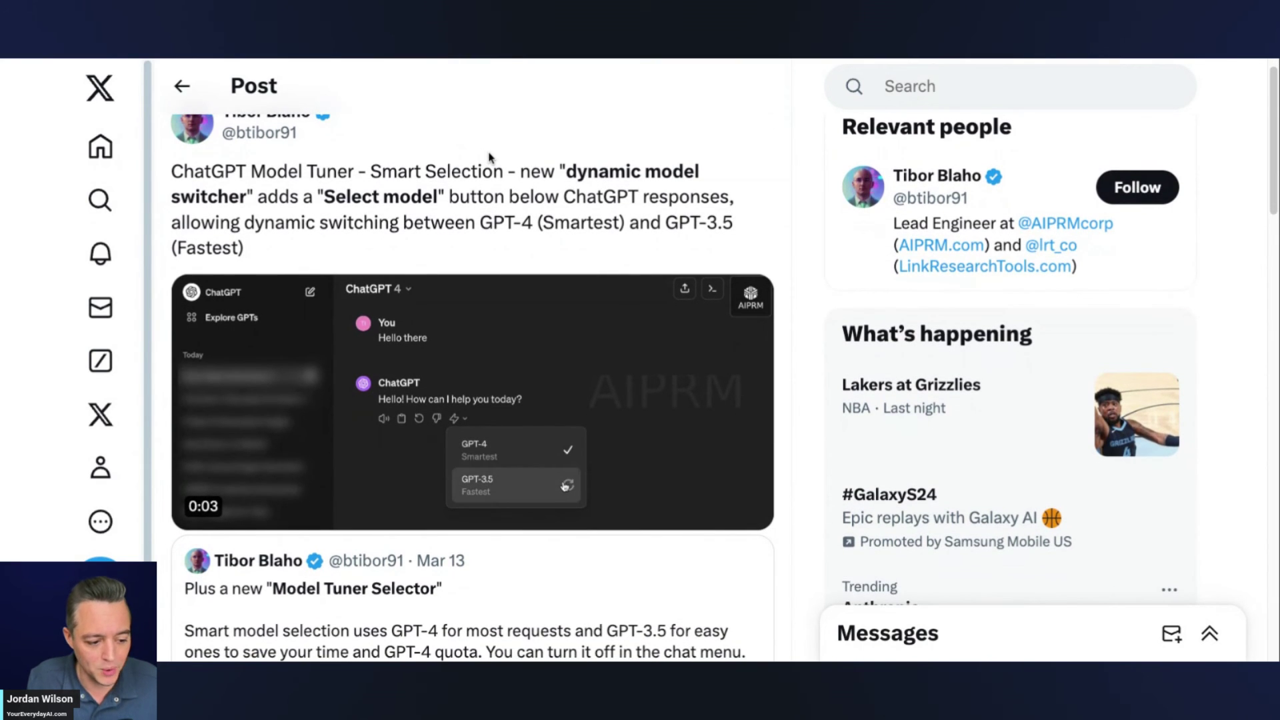
scroll(491, 157, down, 1)
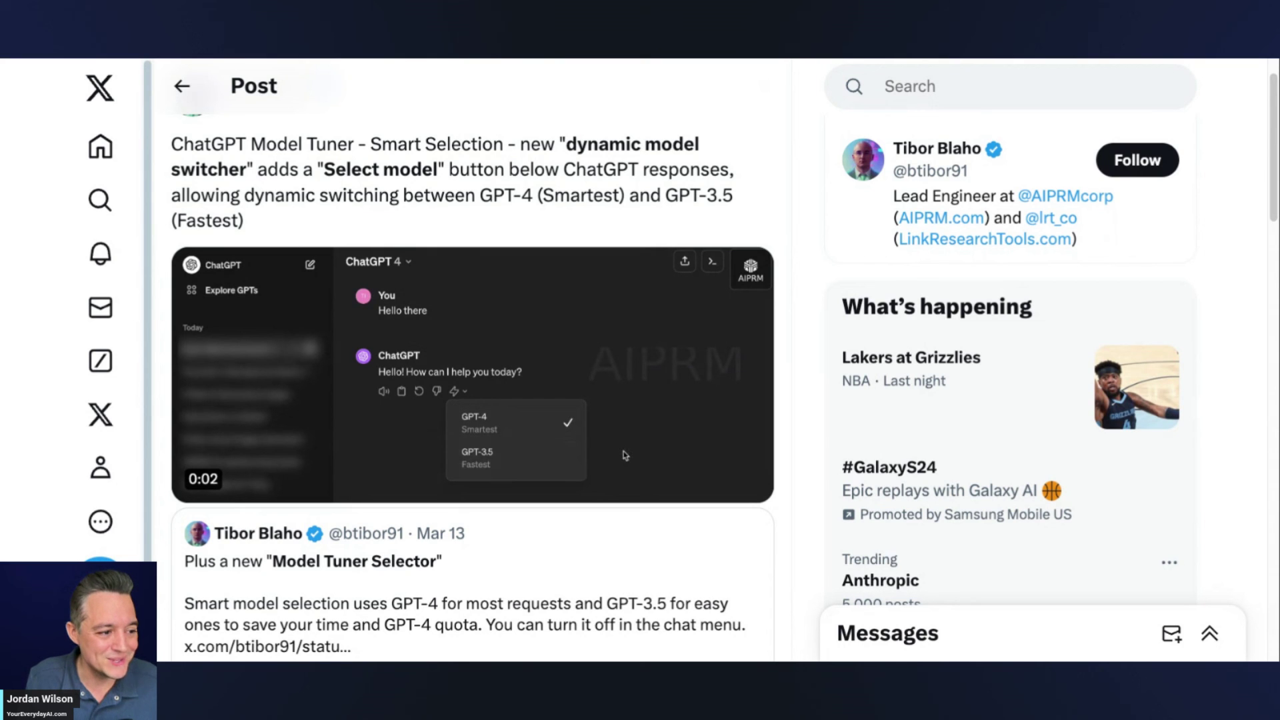
key(ctrl+Tab)
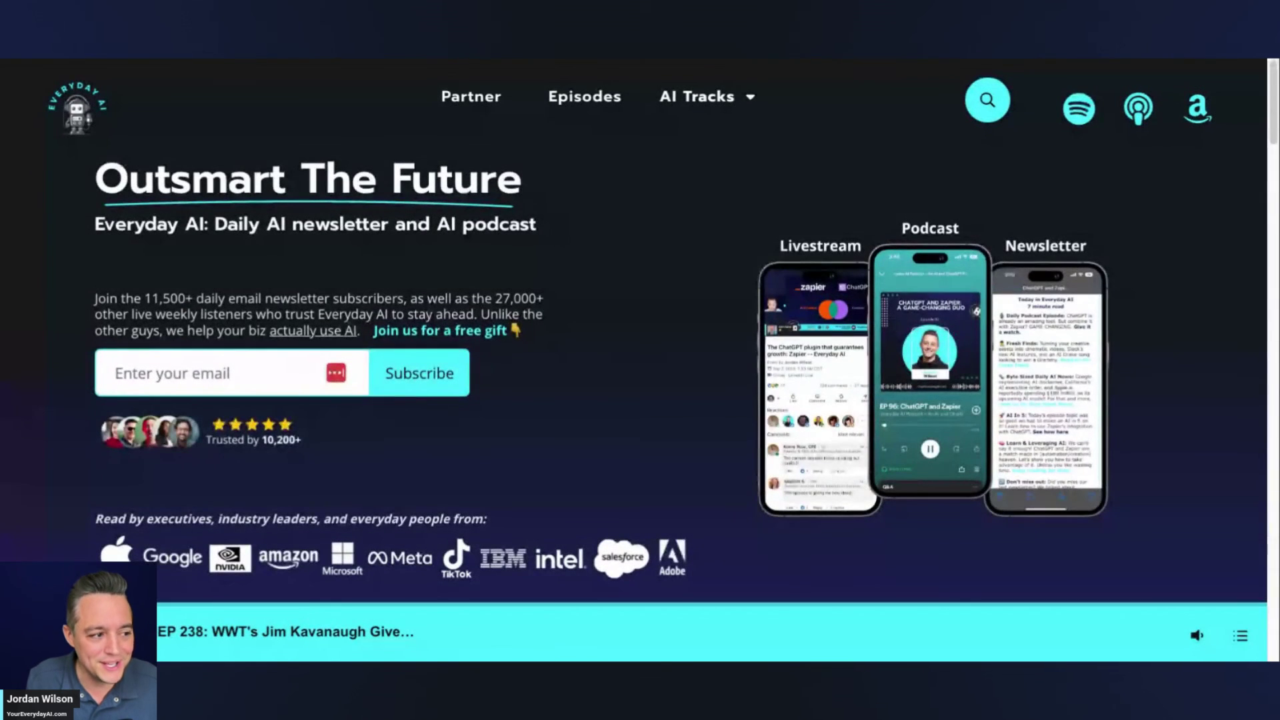